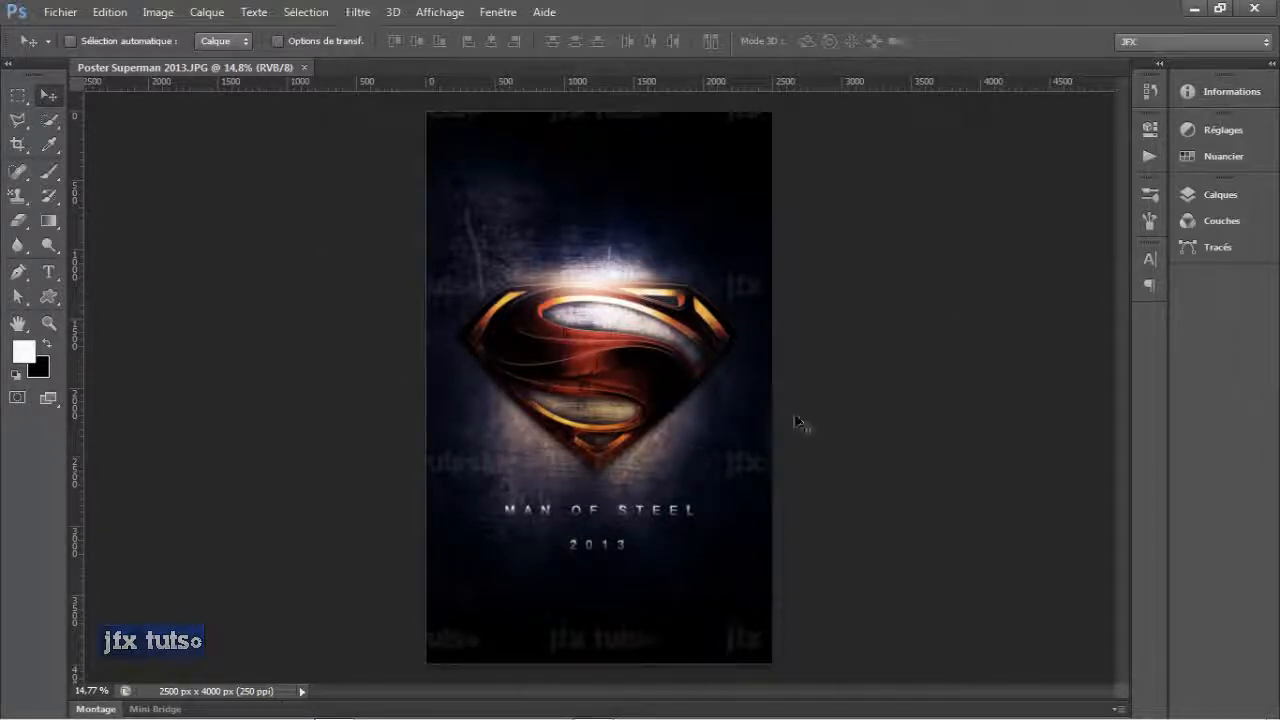
Open the Interface preferences and try the darkest colour theme before going back to the dark grey one.
click(107, 15)
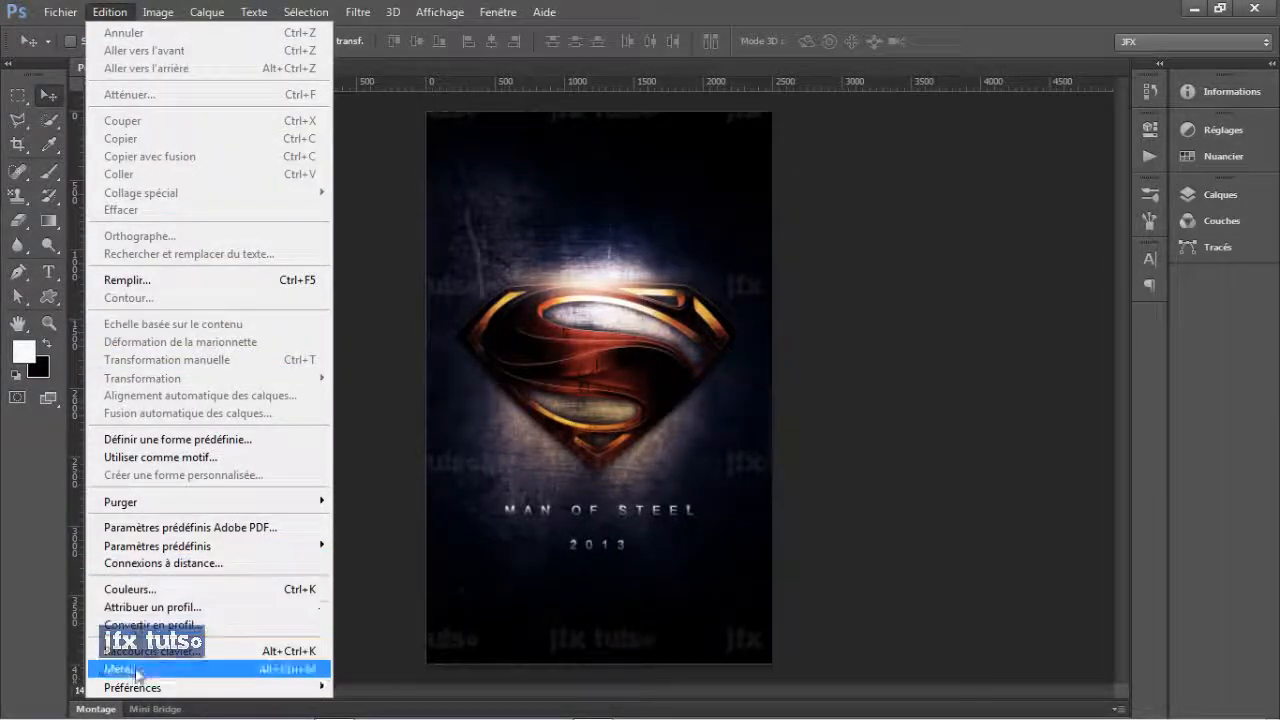
mouse_move(145, 690)
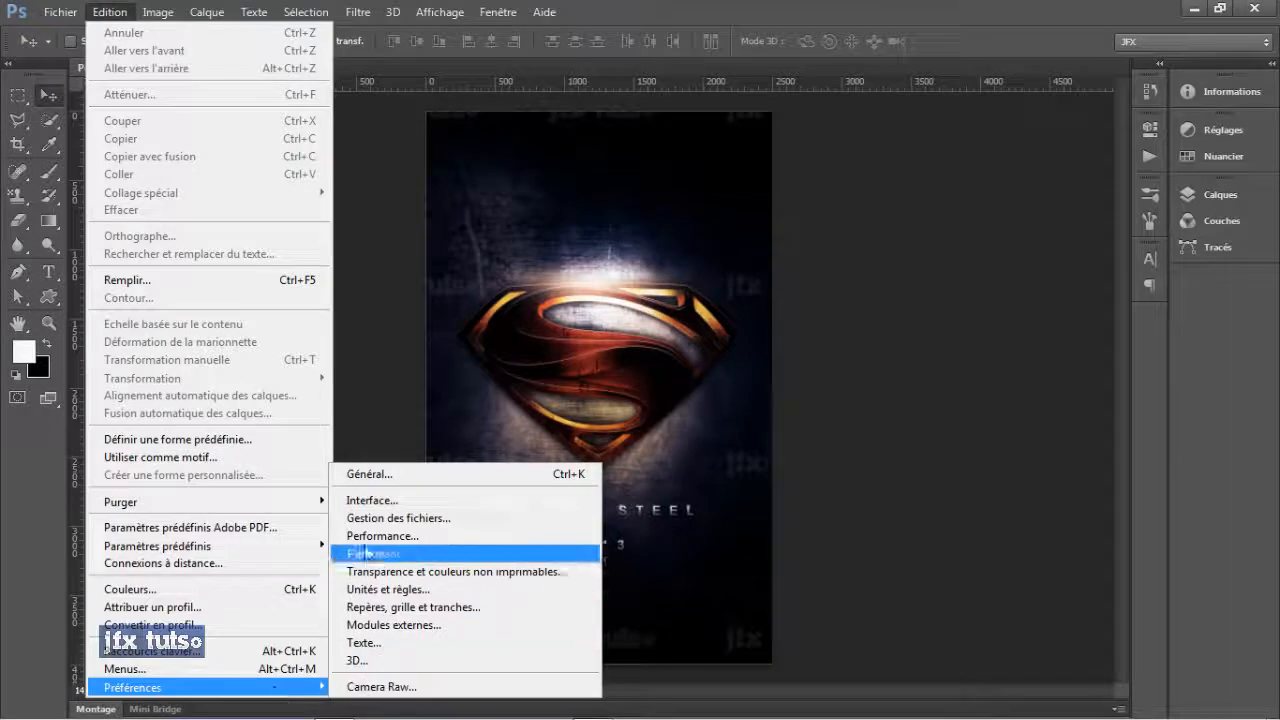
click(375, 500)
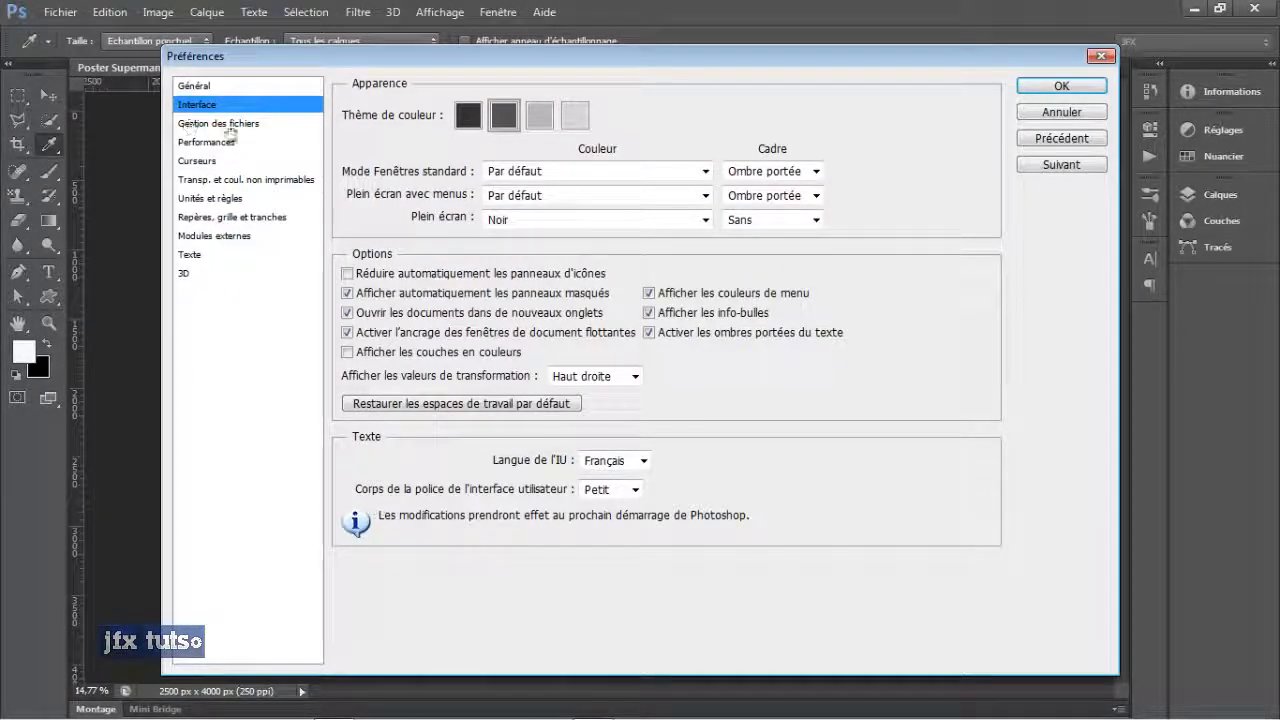
drag(461, 47, 516, 43)
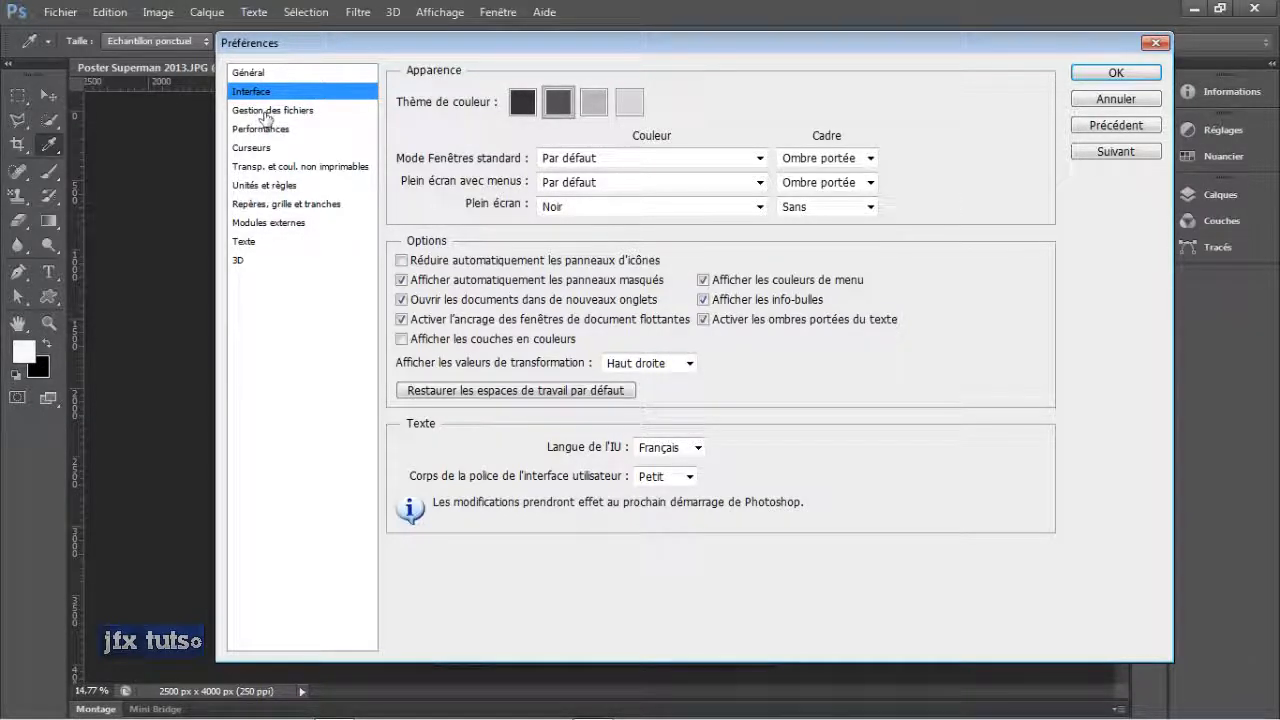
click(527, 112)
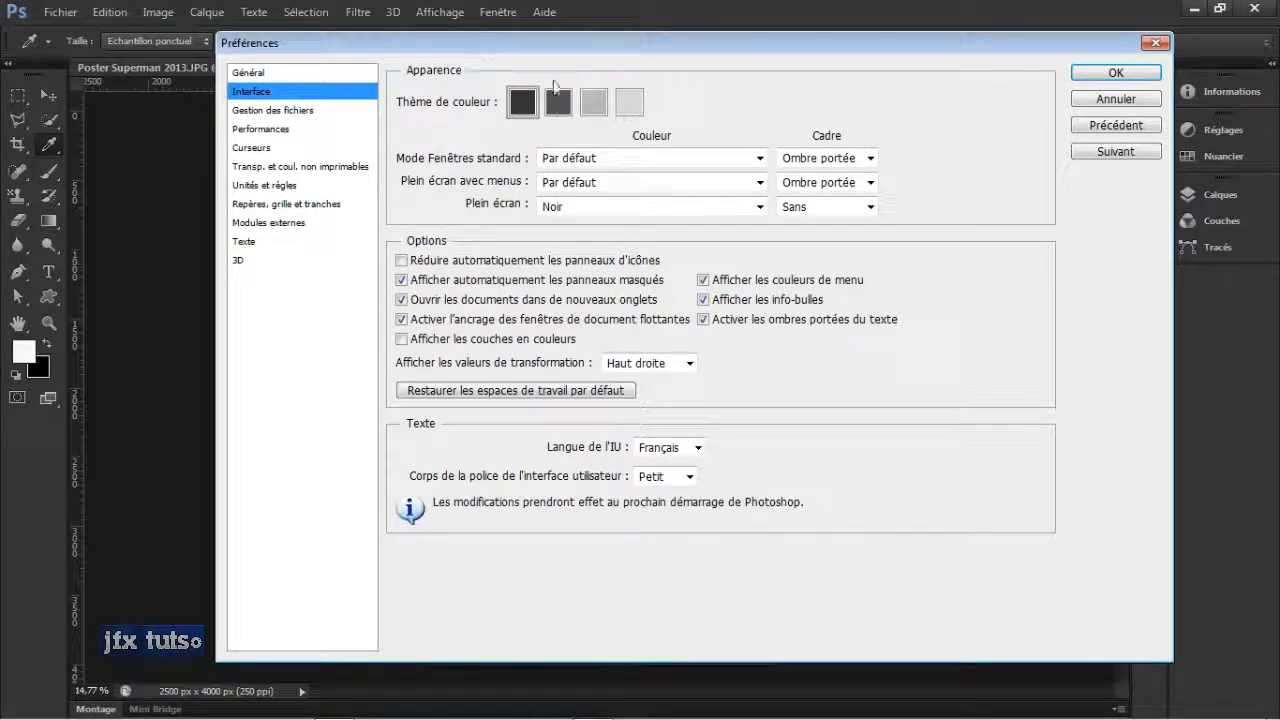
click(558, 104)
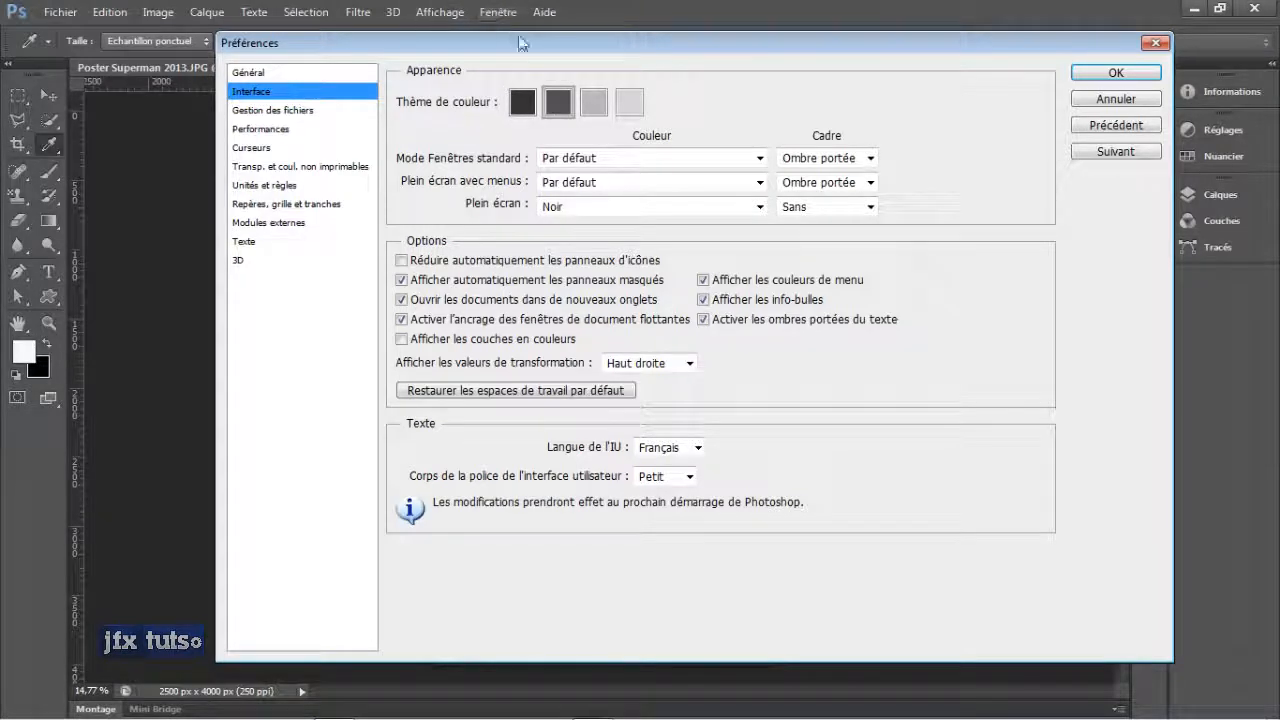
Compare the lighter interface colour themes and select the lightest grey theme.
click(598, 110)
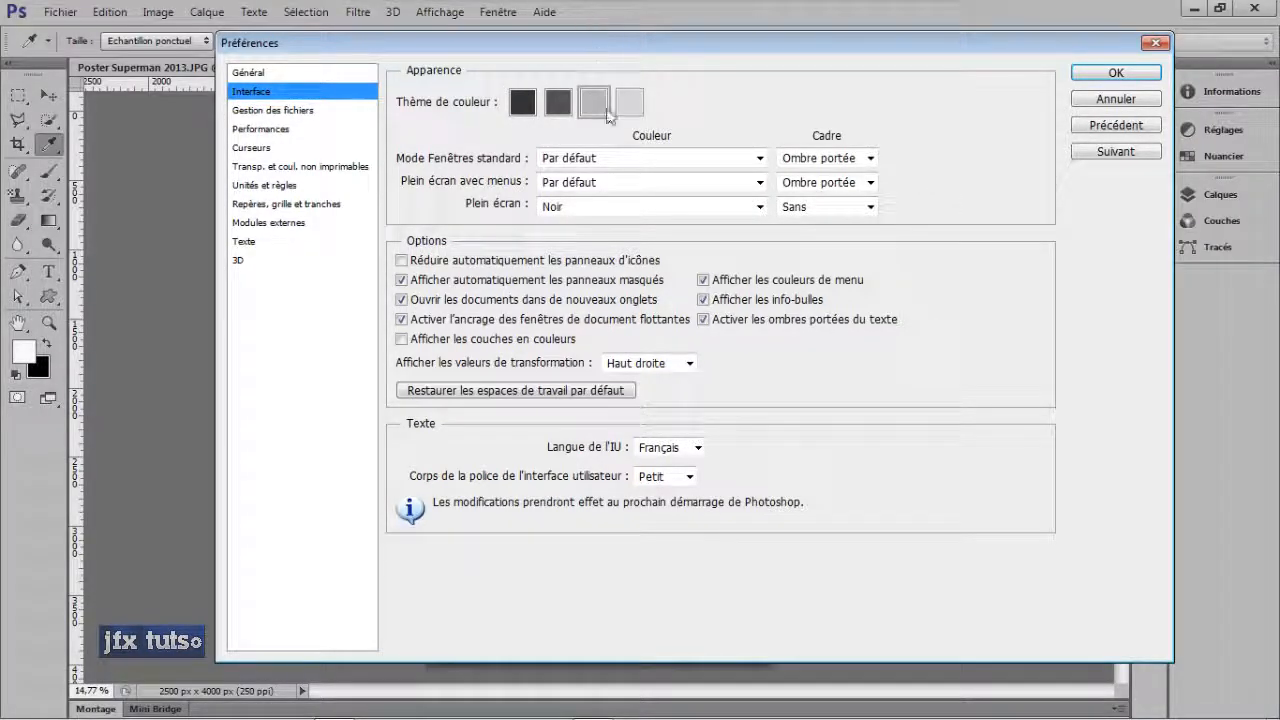
click(629, 102)
click(594, 104)
click(629, 102)
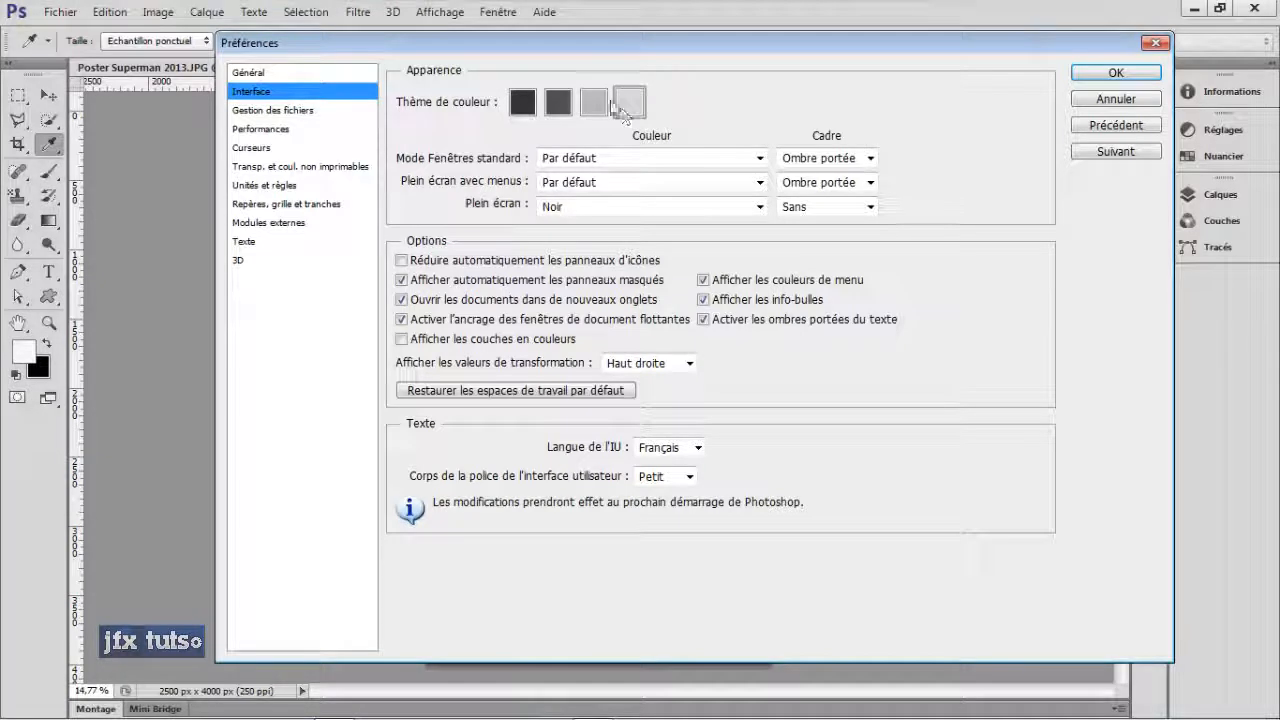
click(594, 102)
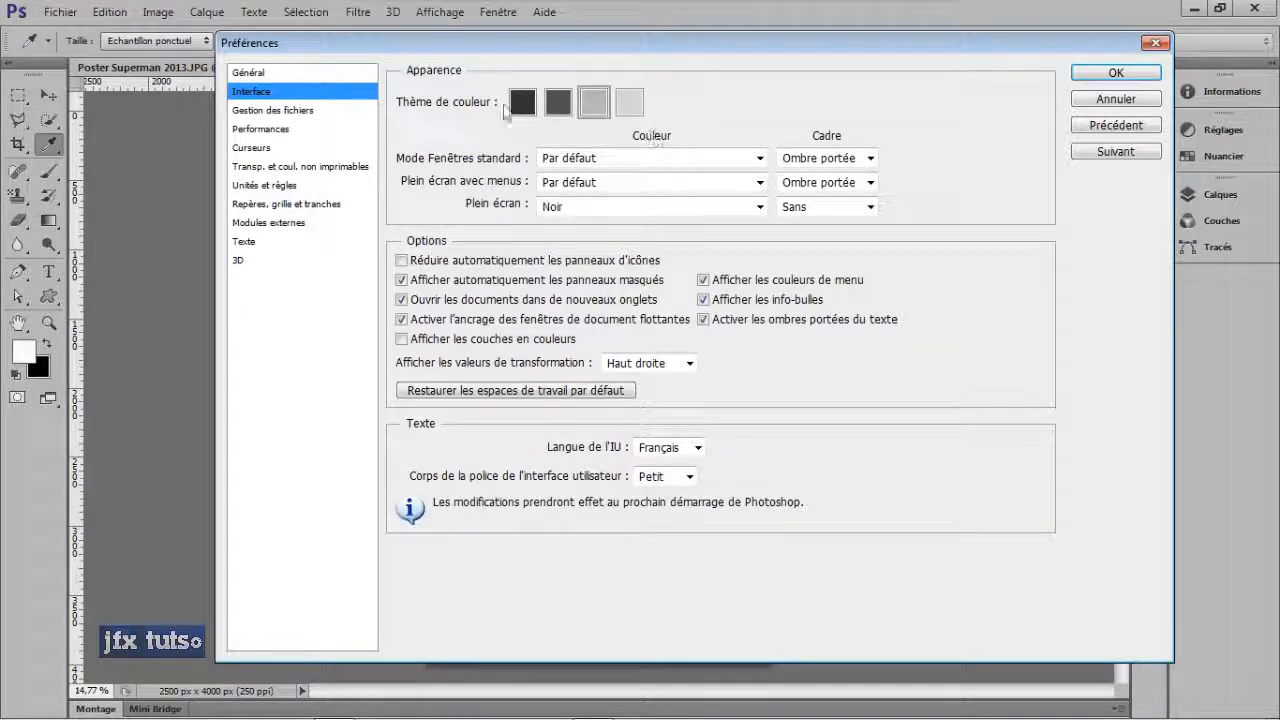
click(560, 103)
click(594, 101)
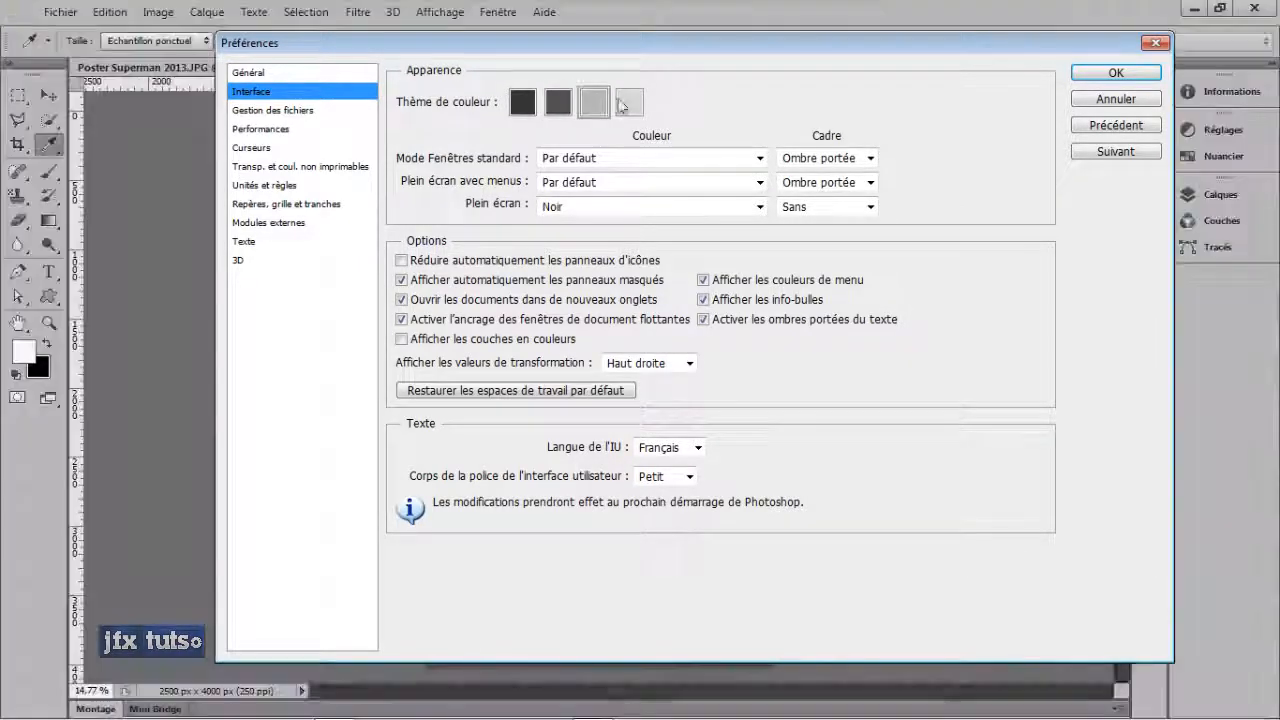
click(629, 101)
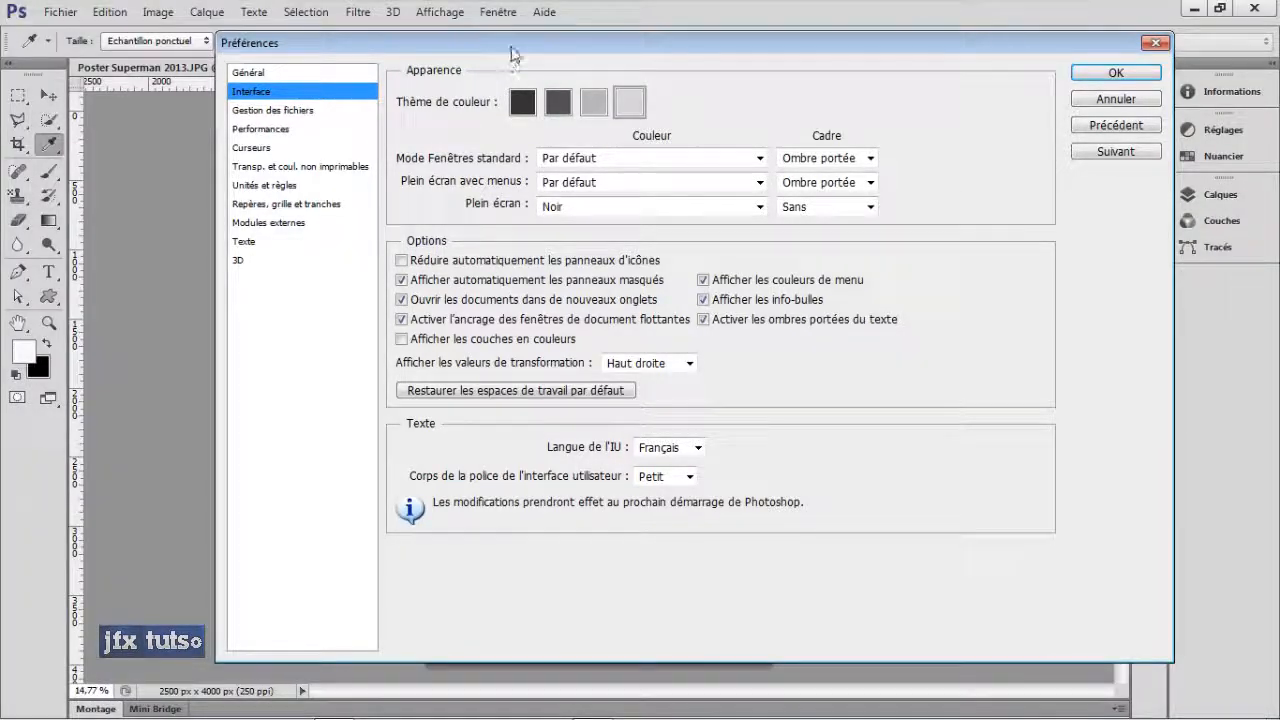
Try Noir as the background colour for standard window mode, then restore it to Par défaut.
drag(515, 47, 570, 97)
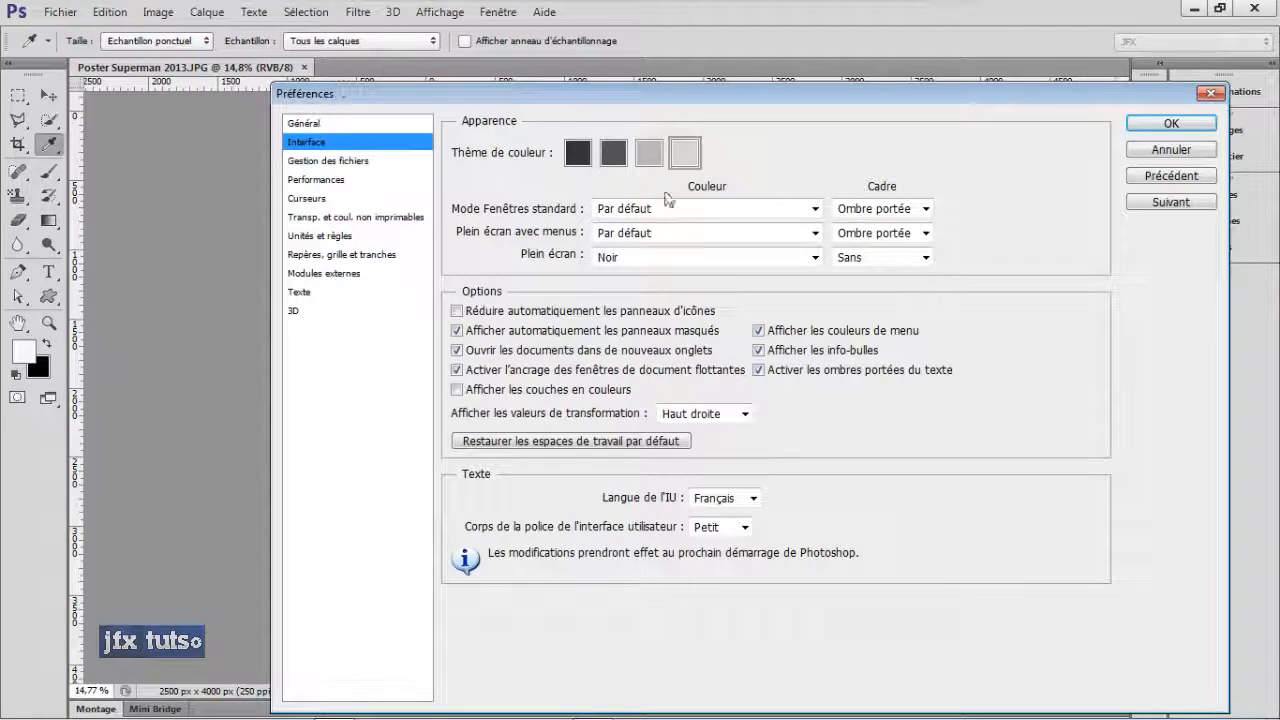
click(743, 212)
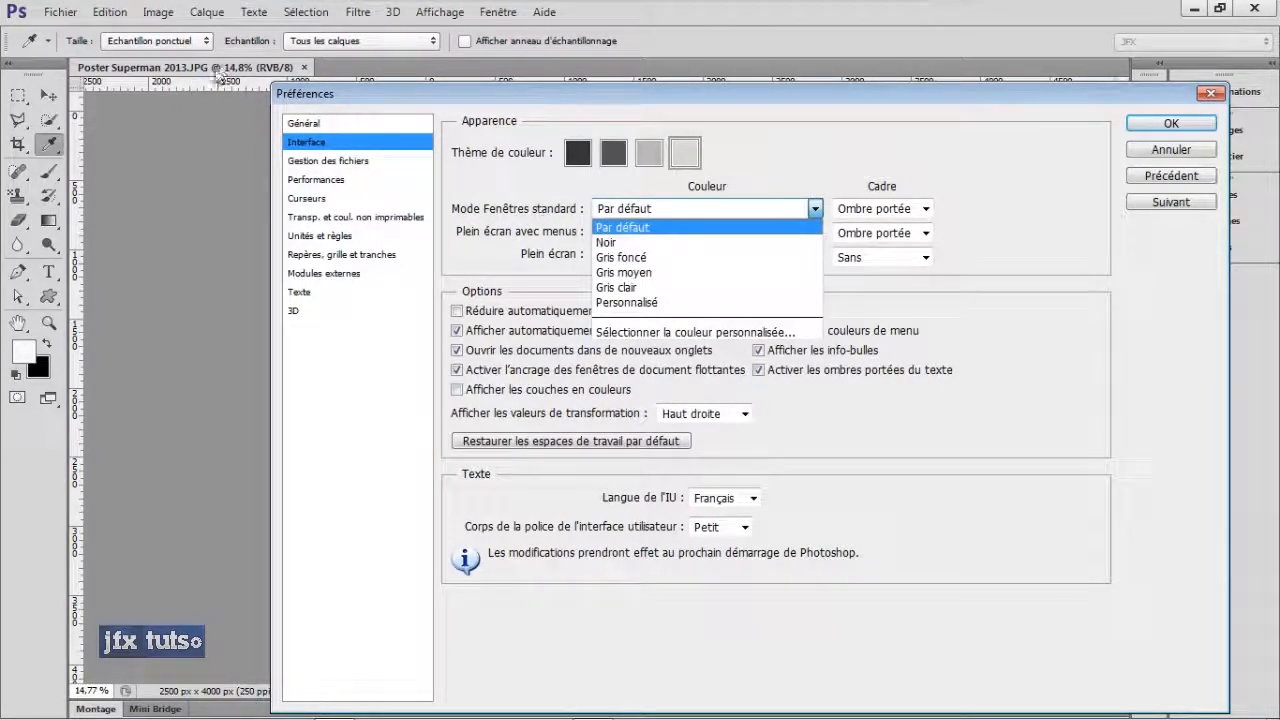
click(638, 243)
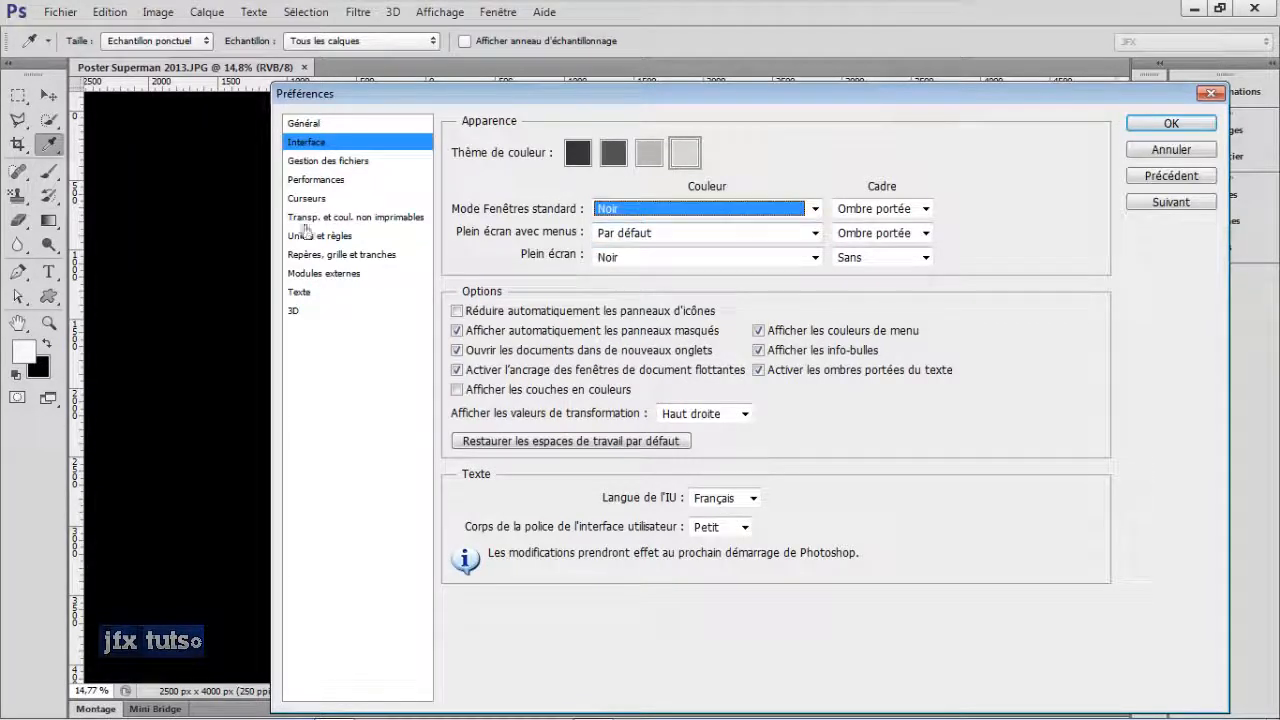
click(803, 212)
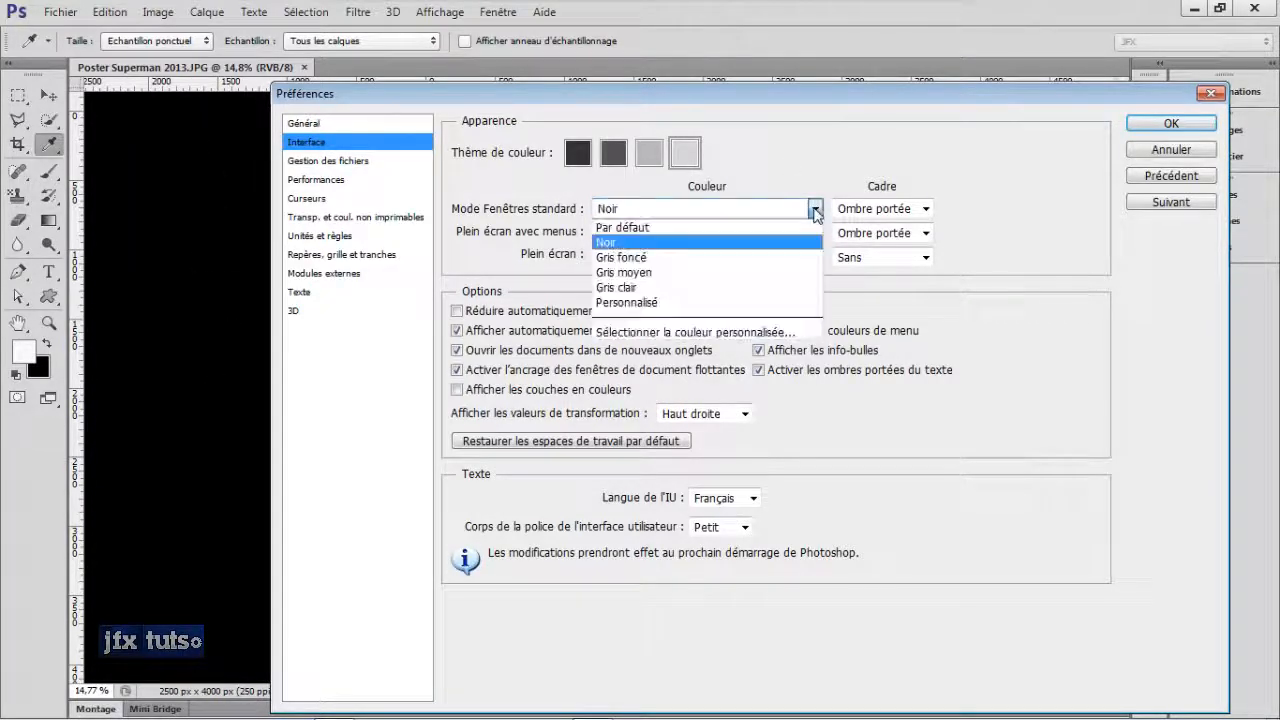
click(680, 227)
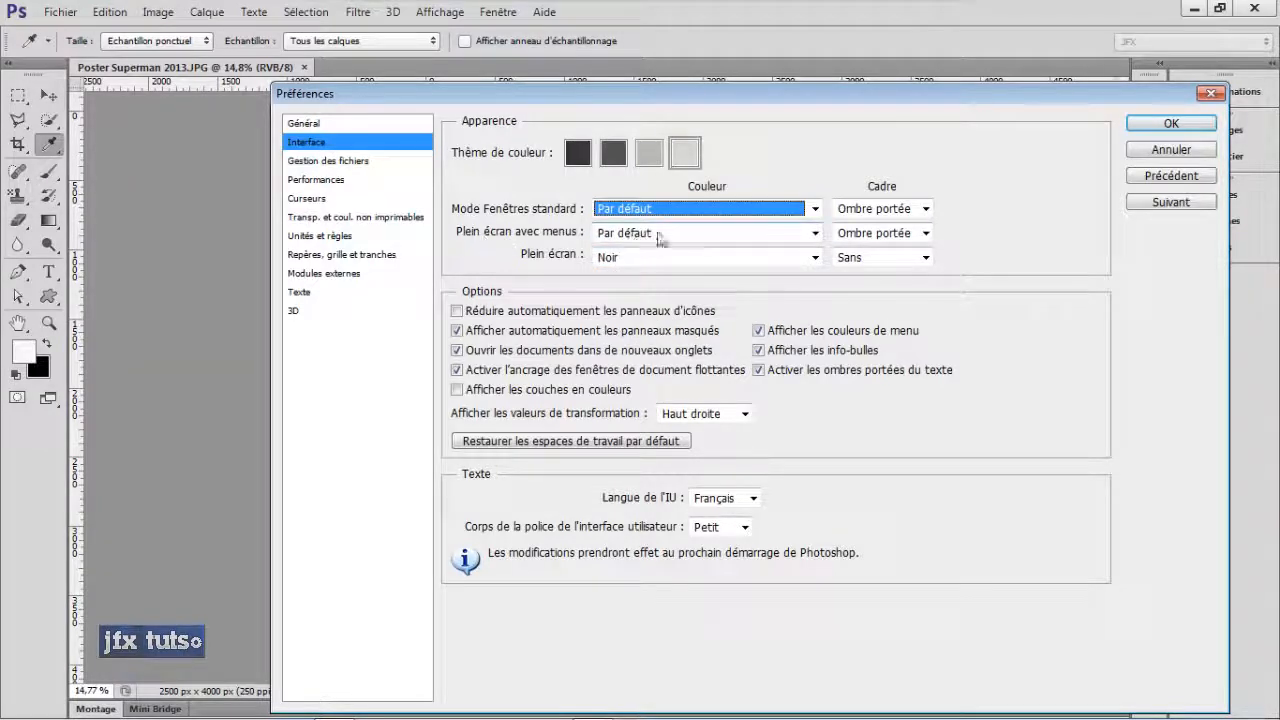
Try Gris foncé as the background for full screen with menus, restore Par défaut and apply the preferences.
click(730, 236)
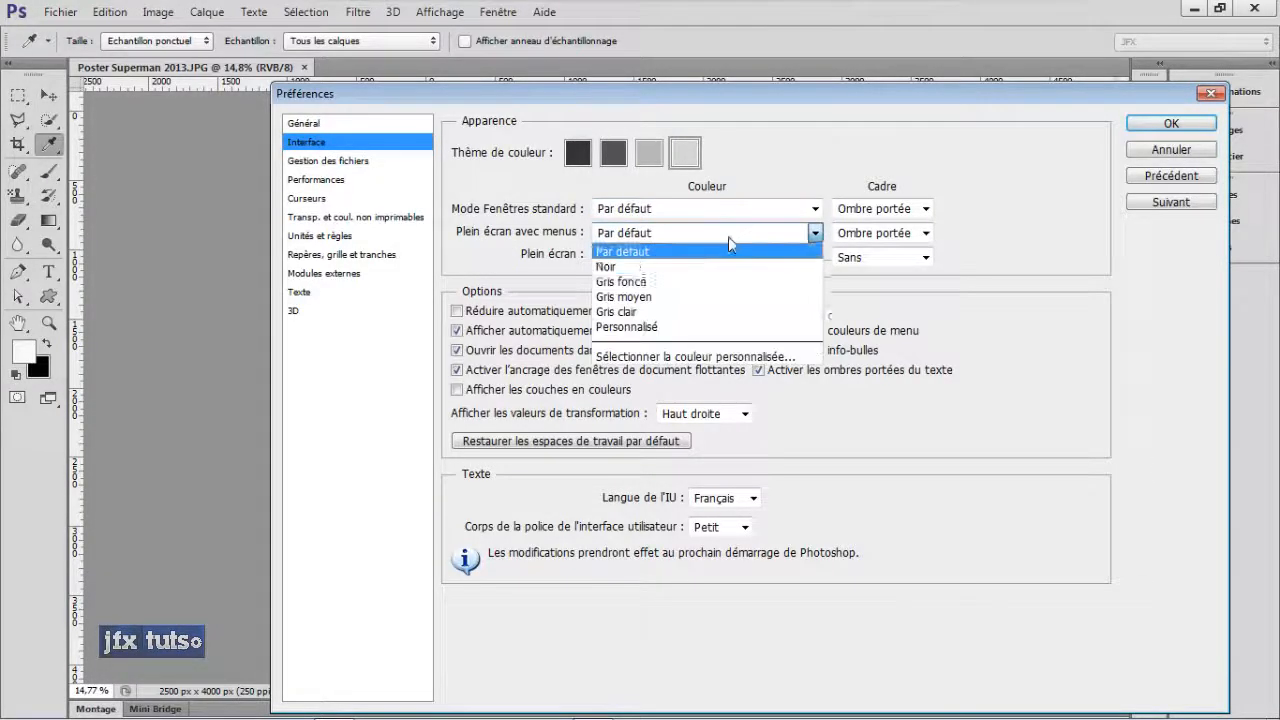
click(688, 282)
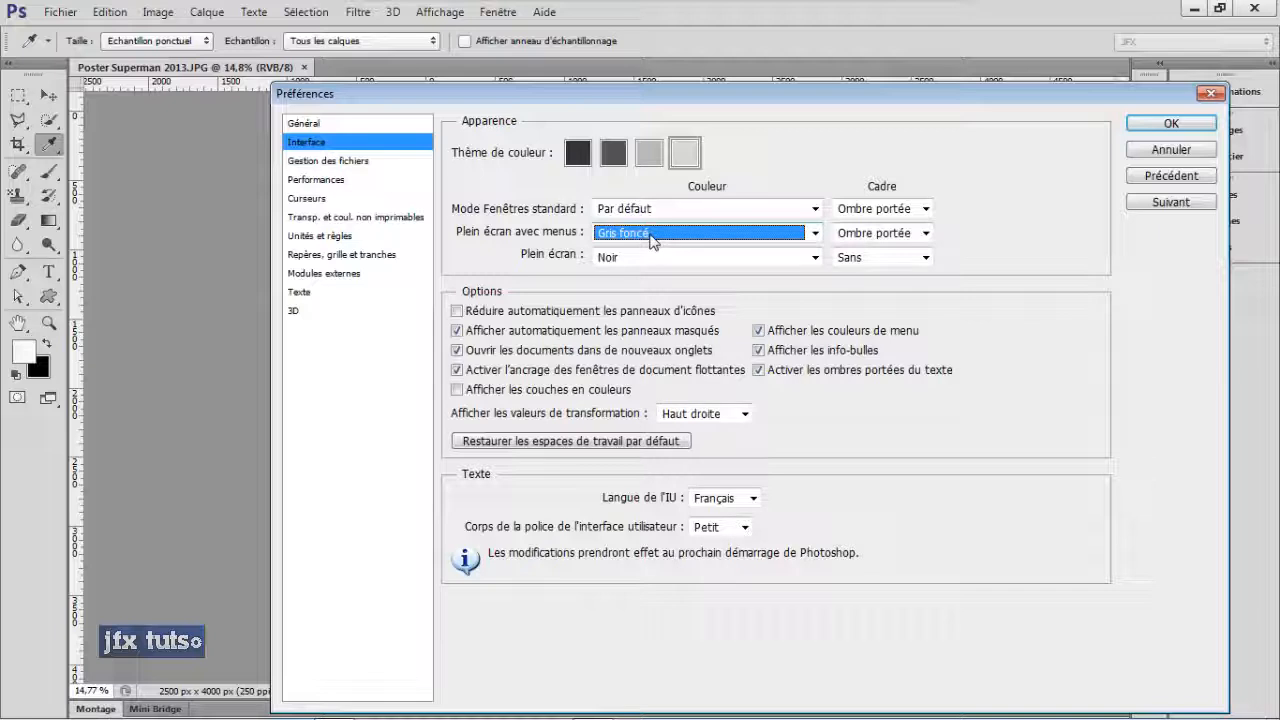
click(715, 236)
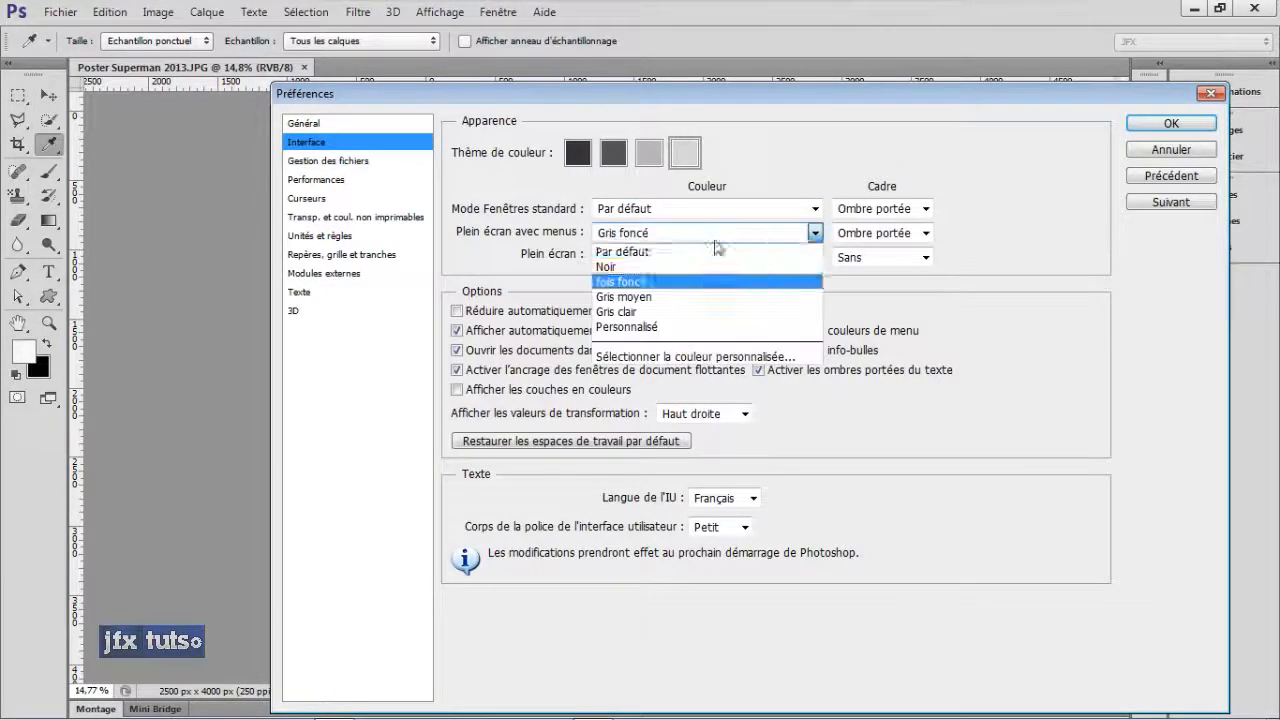
click(640, 252)
click(1175, 124)
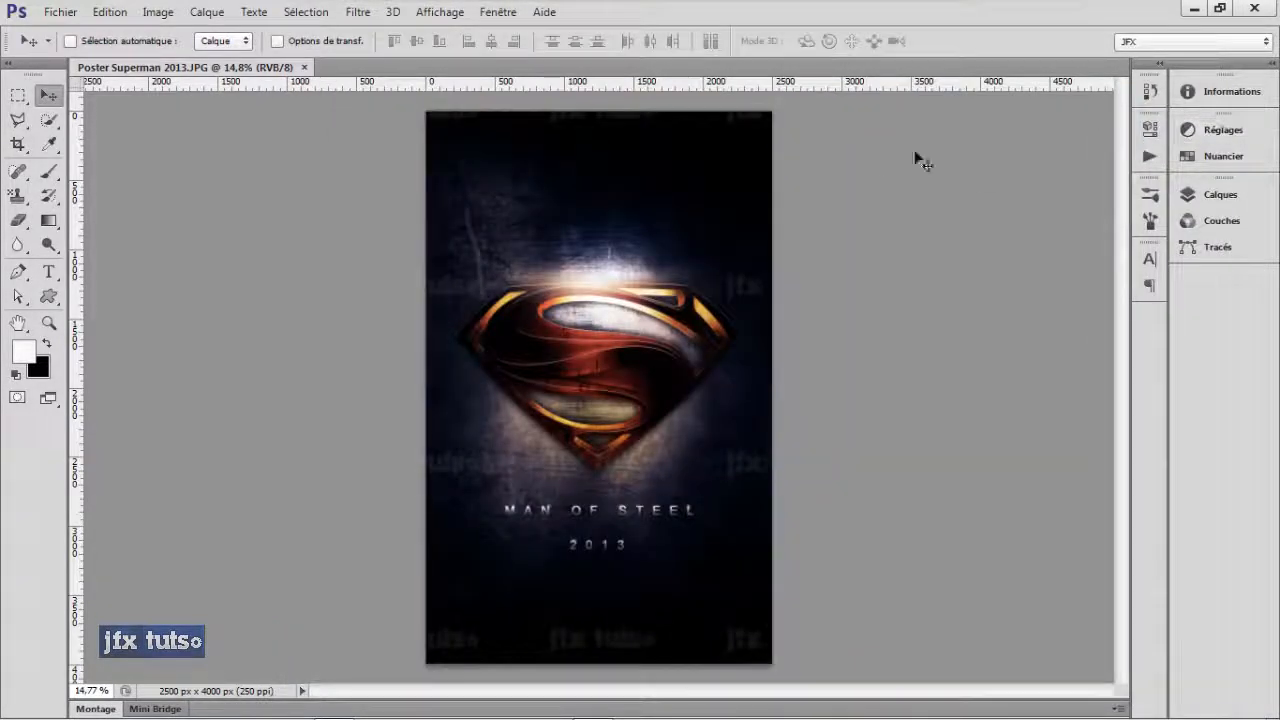
Cycle through the full-screen modes to check their background colours, returning to the standard window mode.
key(f)
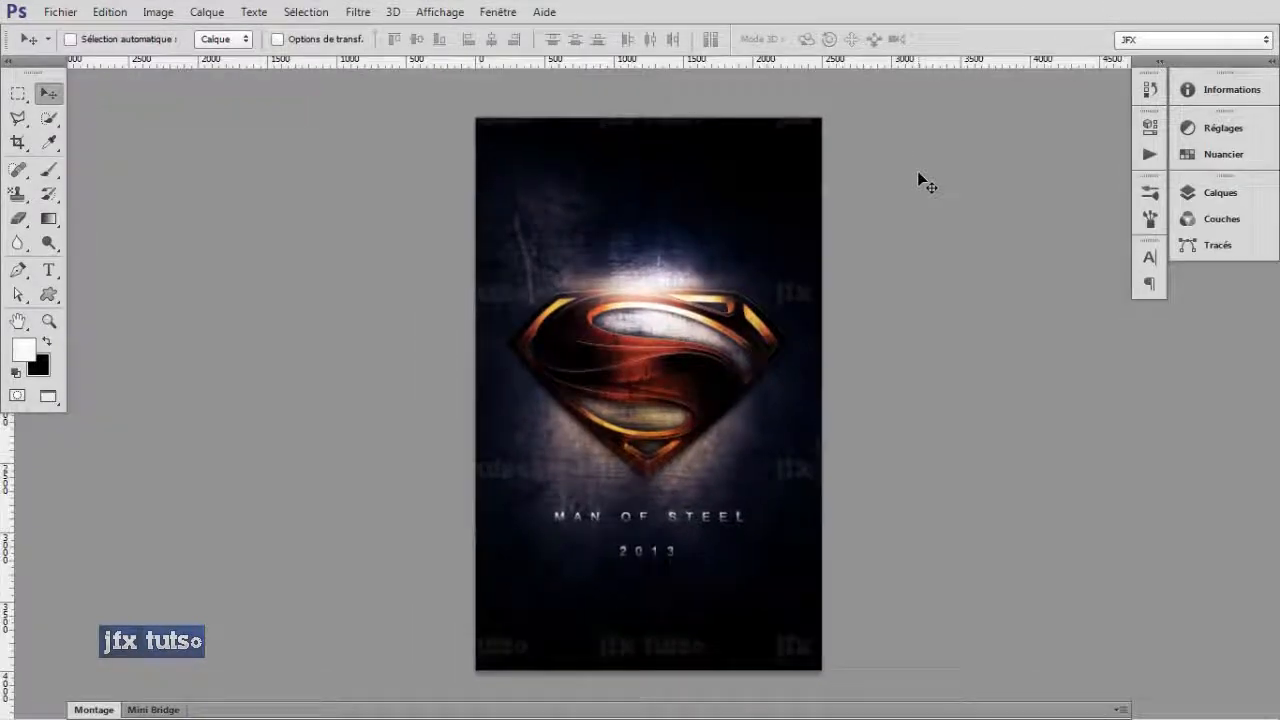
key(f)
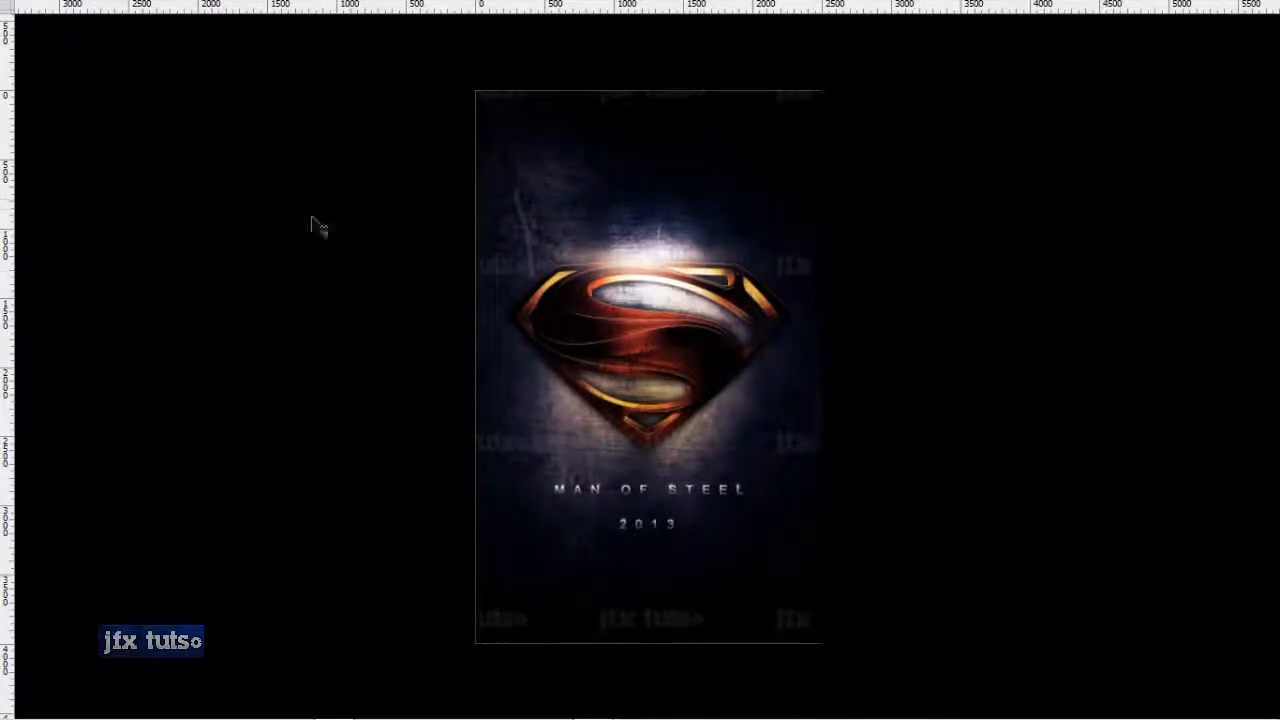
key(f)
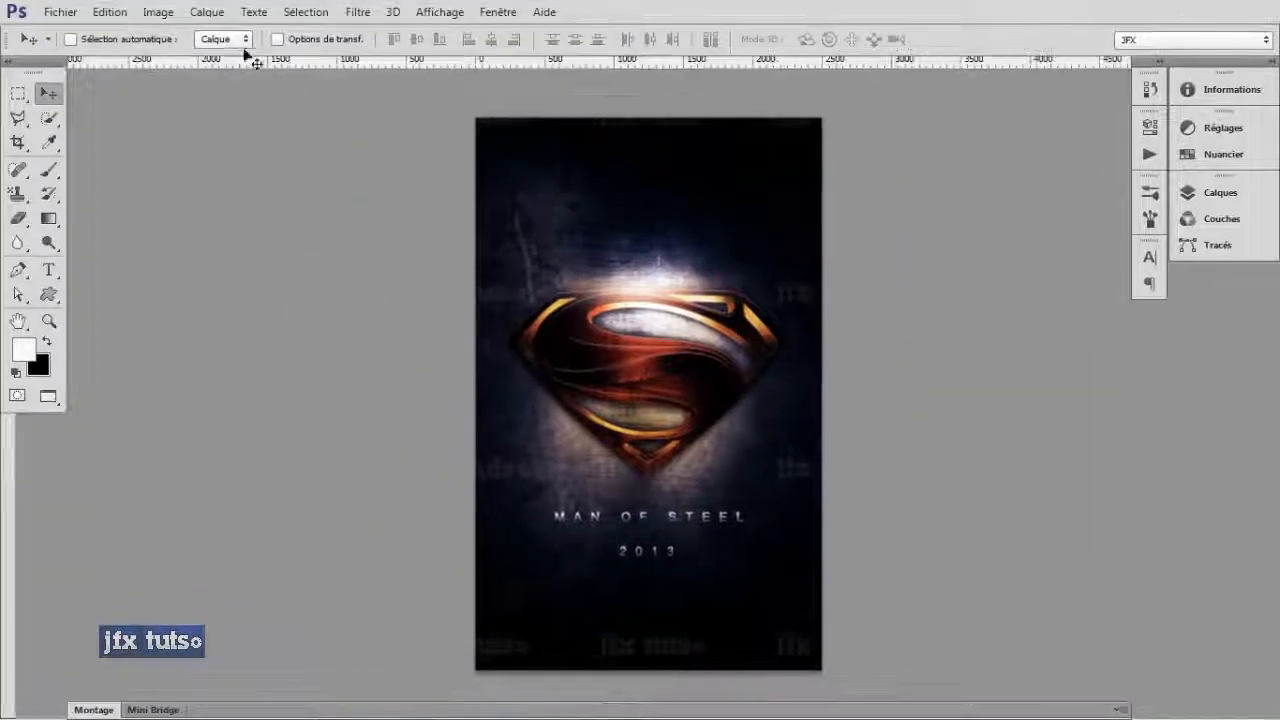
key(f)
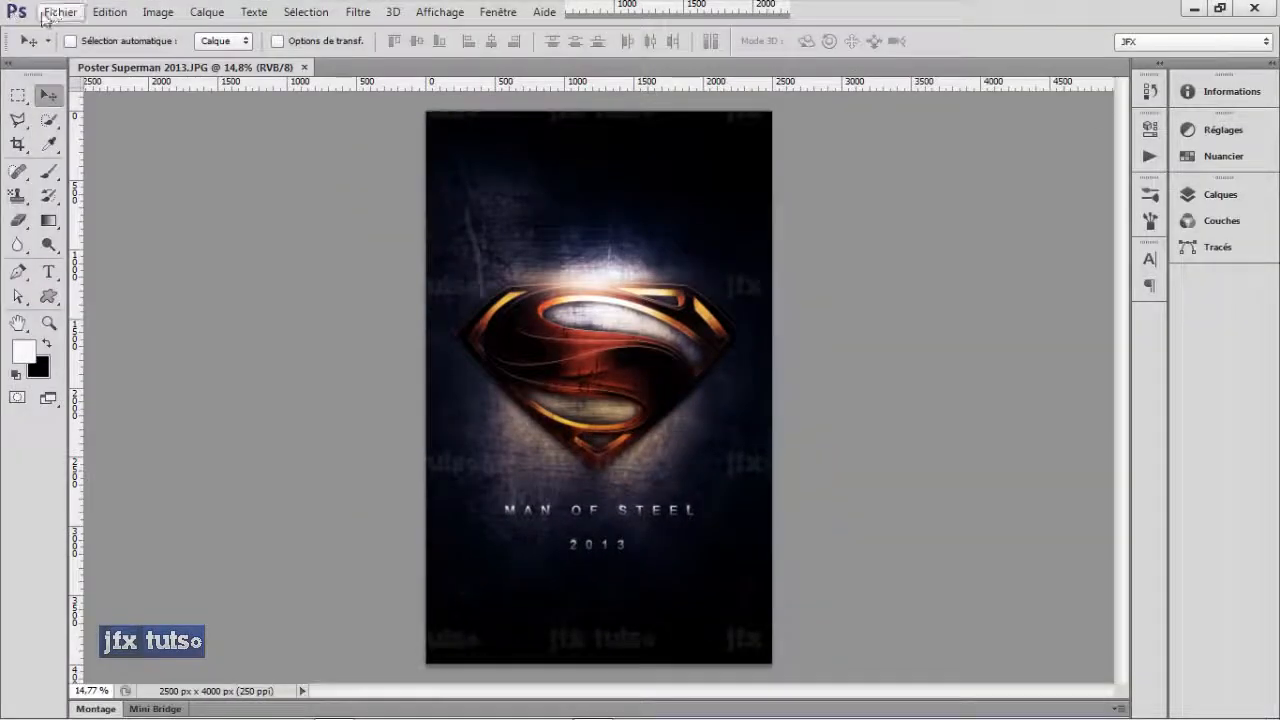
Set the full screen mode's background colour to Par défaut in the Interface preferences and apply it.
click(62, 12)
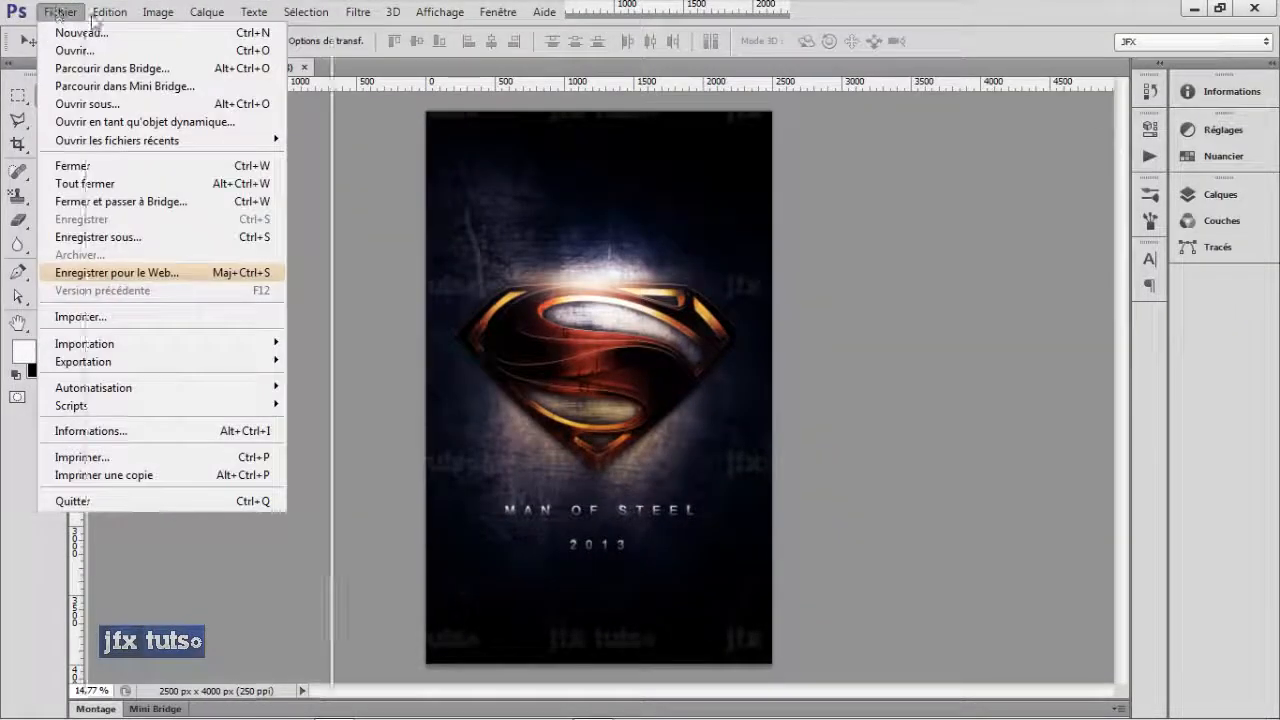
mouse_move(108, 12)
mouse_move(140, 687)
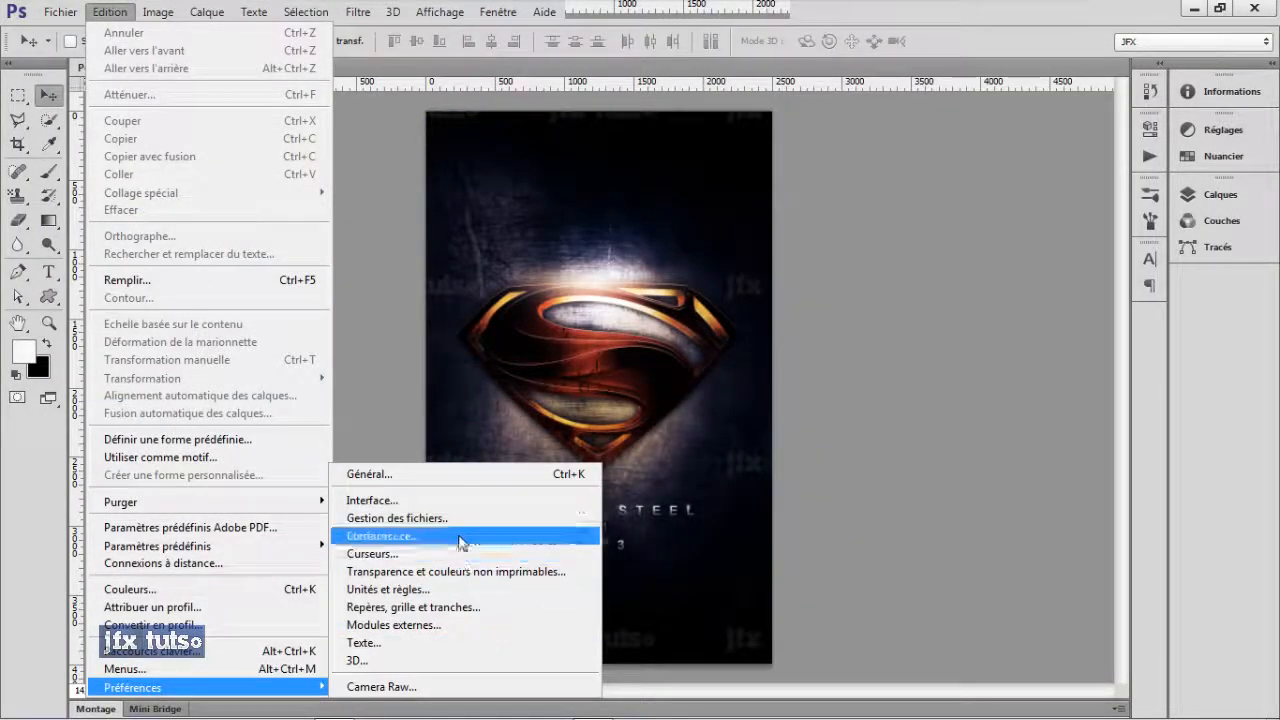
click(531, 500)
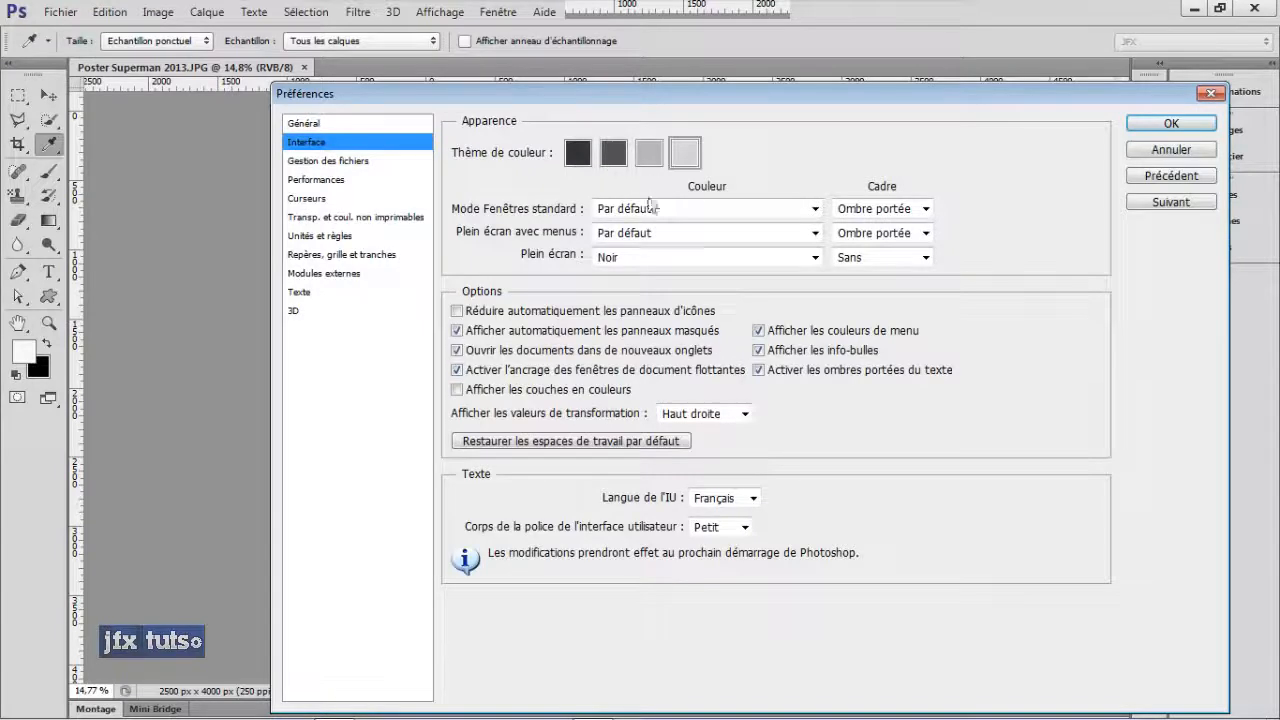
click(781, 259)
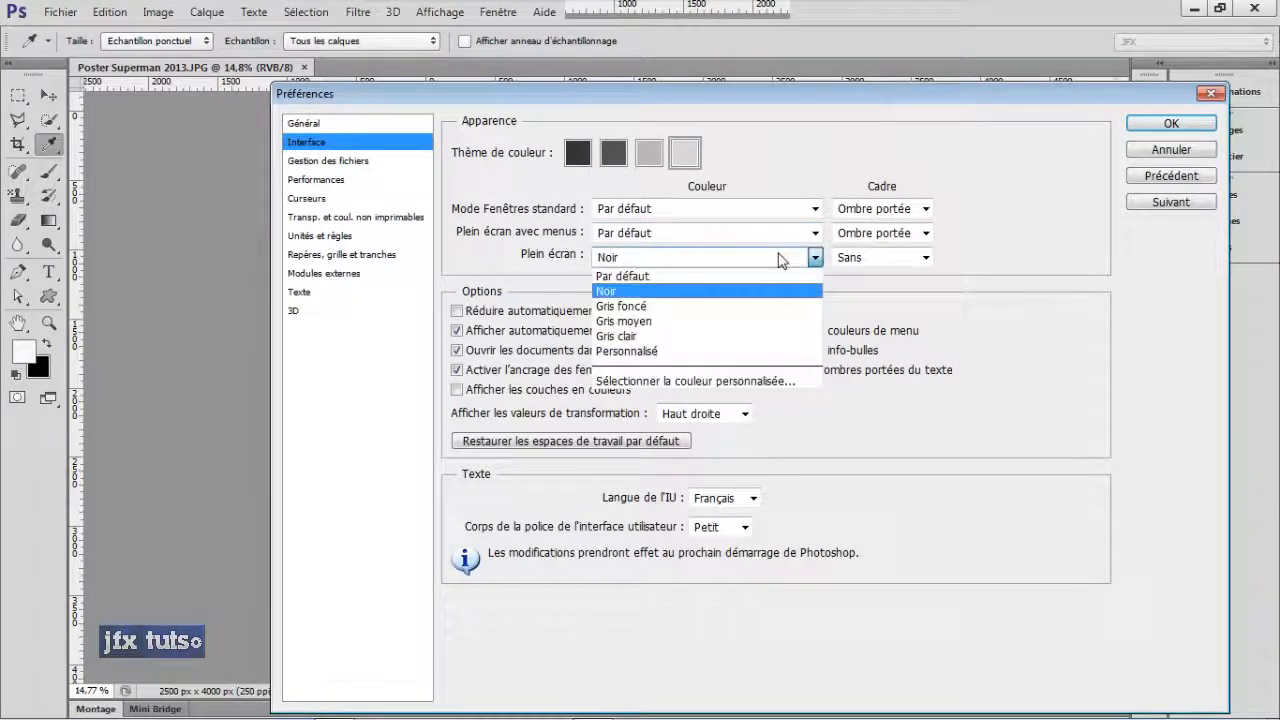
click(618, 276)
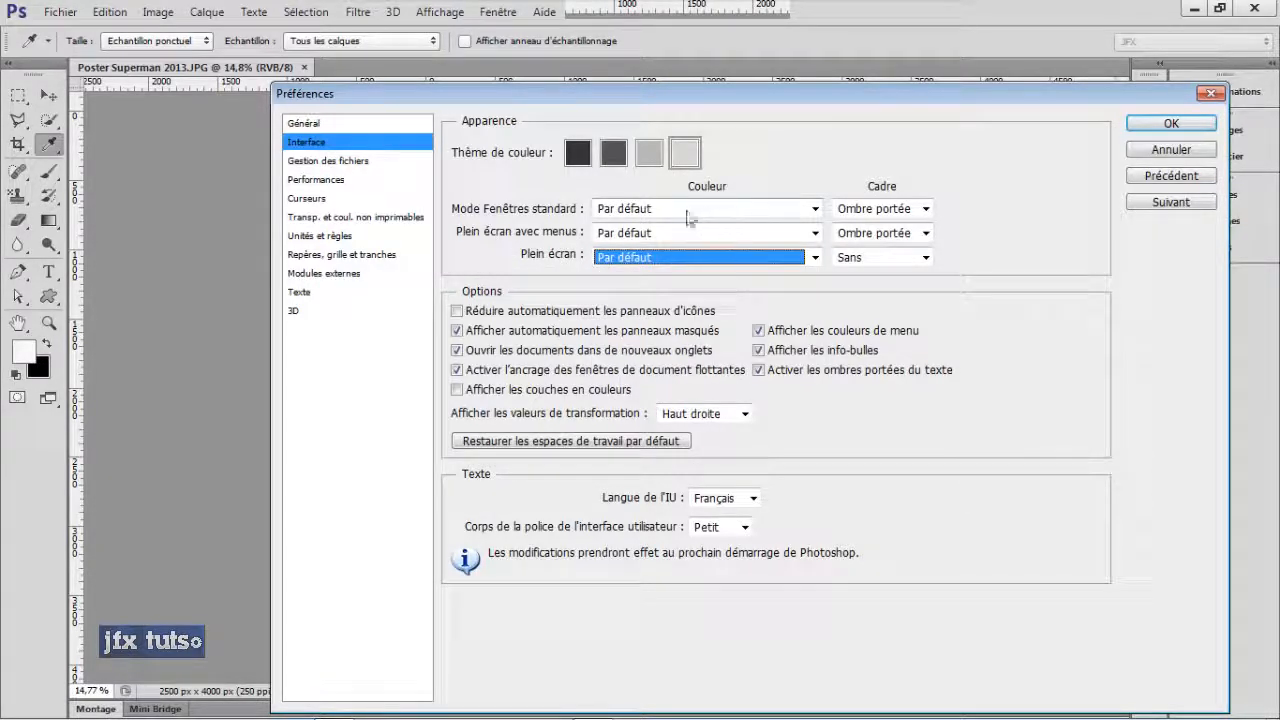
click(1165, 125)
key(v)
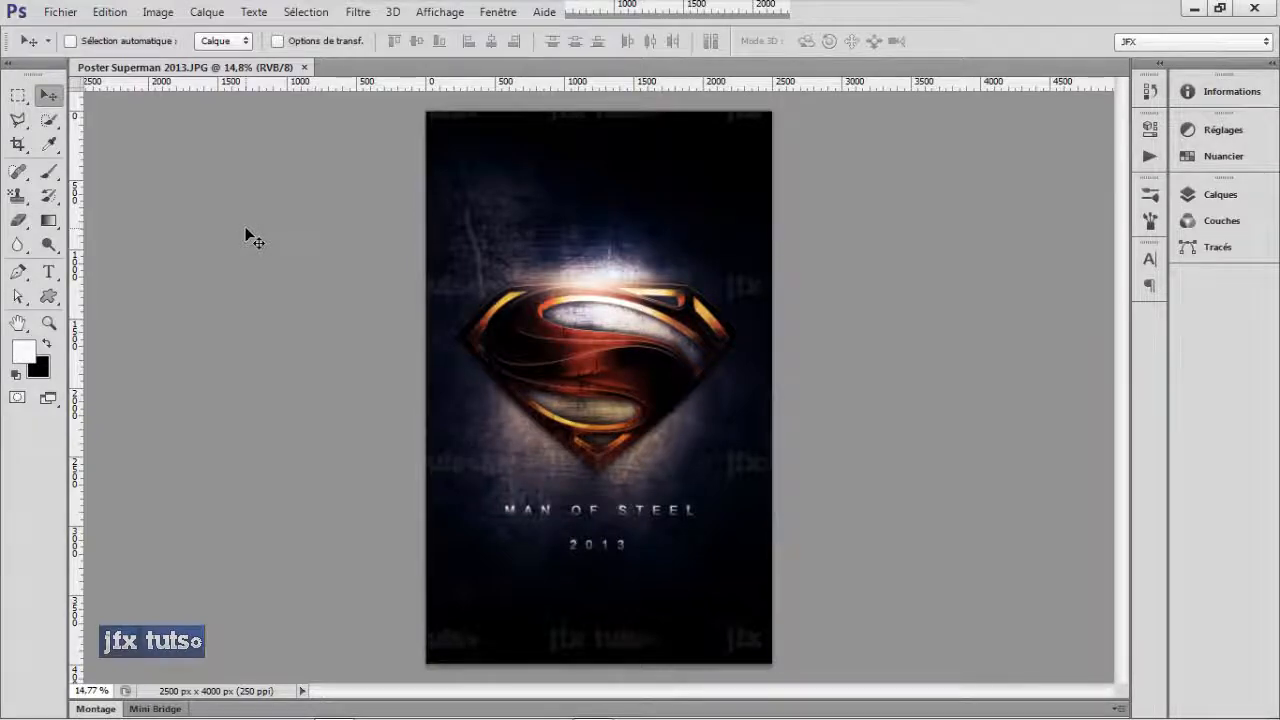
Set the interface colour theme to the darkest grey in the Interface preferences and apply it.
key(ctrl+k)
click(307, 142)
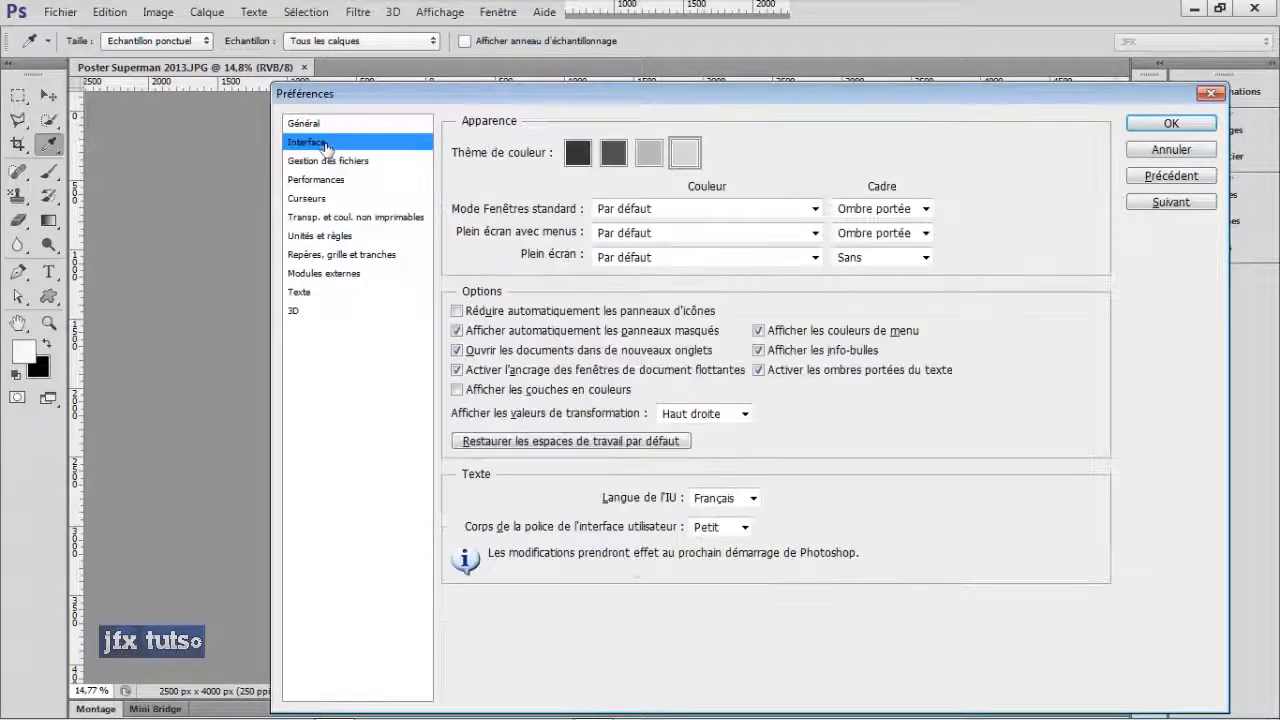
click(578, 152)
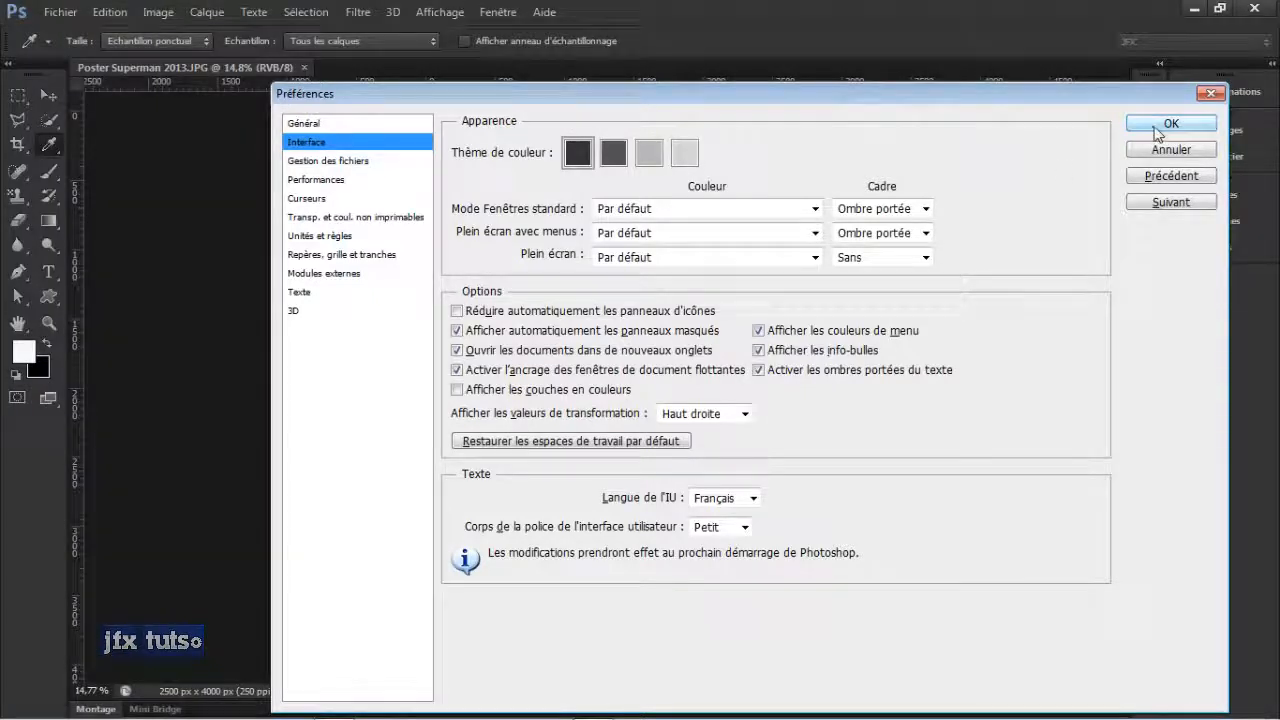
click(614, 155)
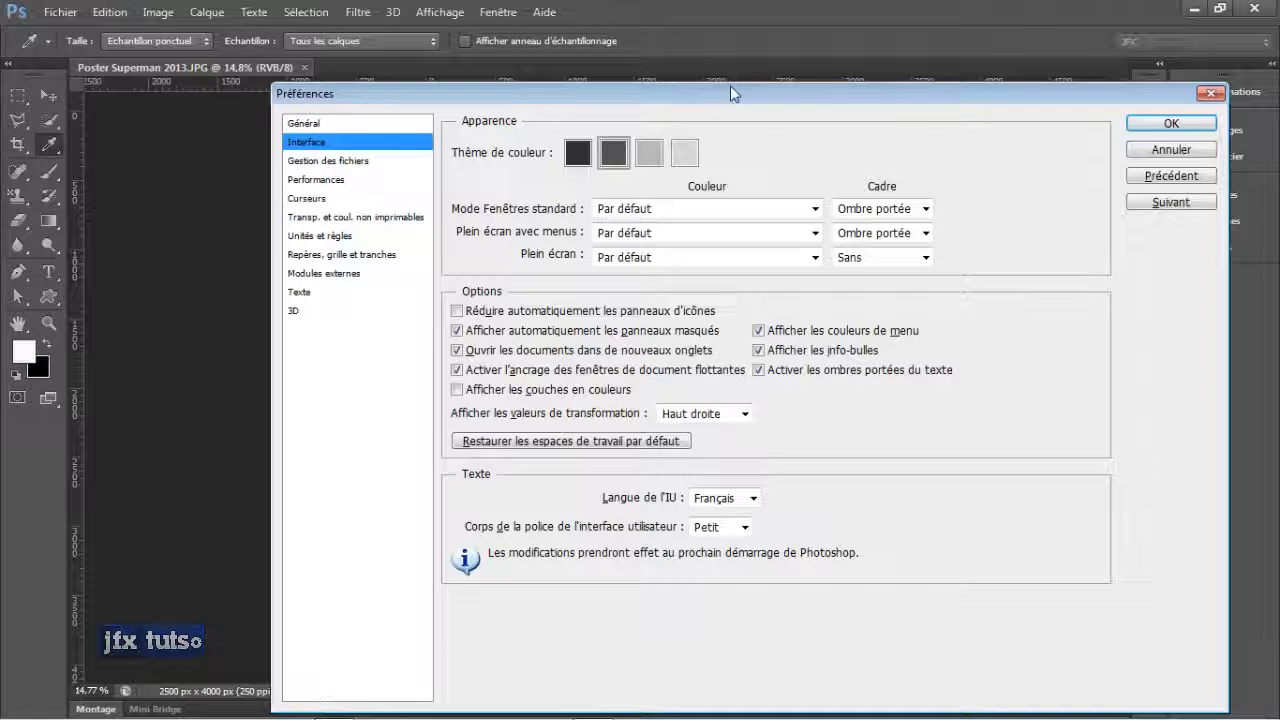
click(585, 158)
click(1171, 123)
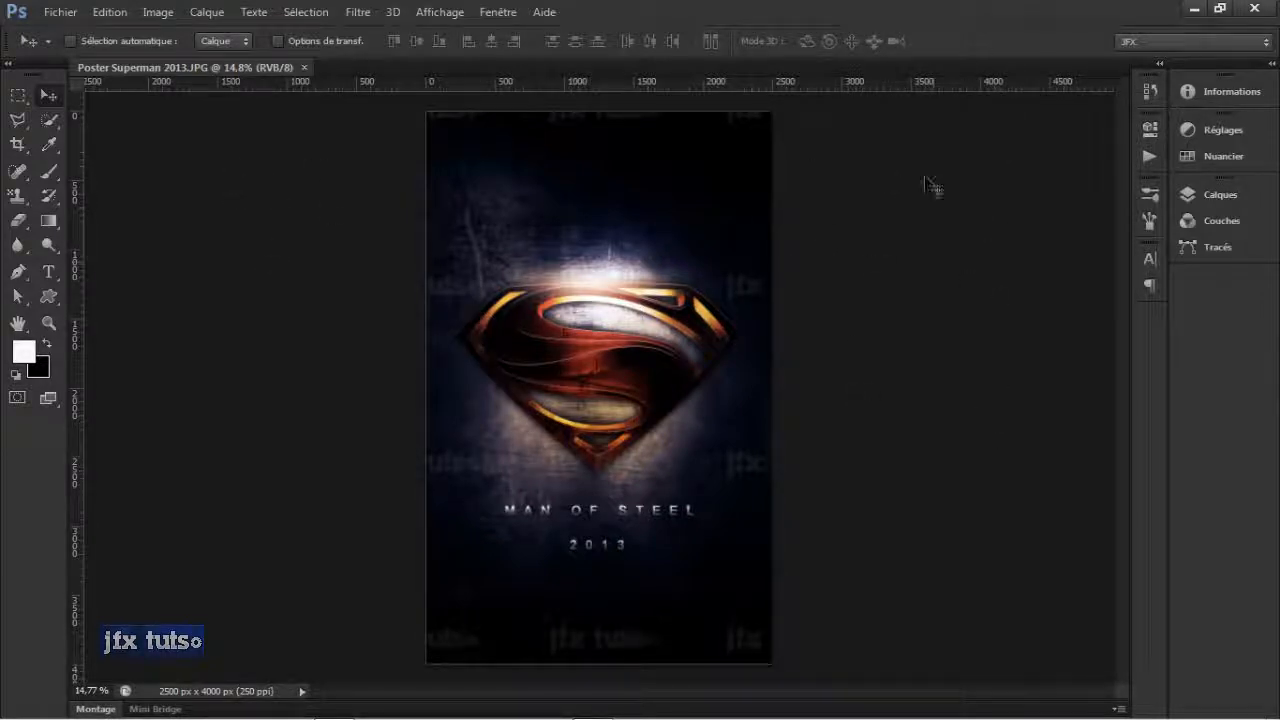
Try Gris foncé and the Personnalisé colour as the background around the poster in standard screen mode.
right_click(877, 210)
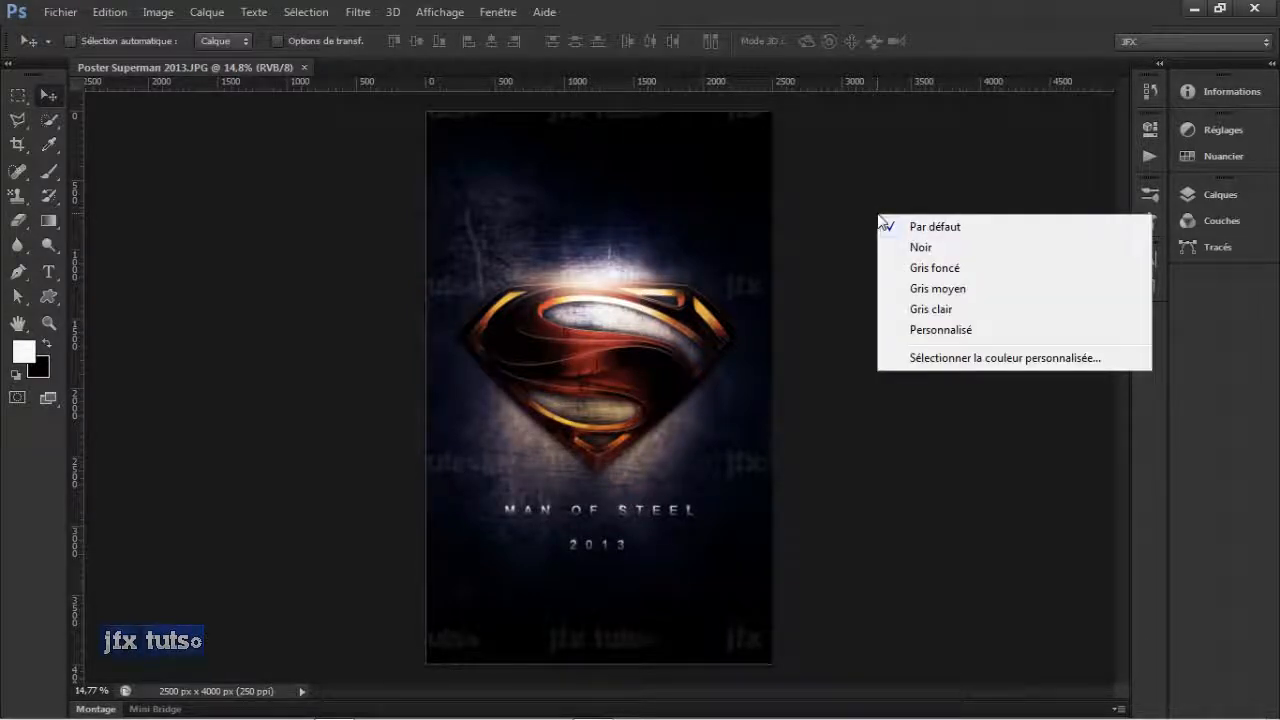
click(938, 268)
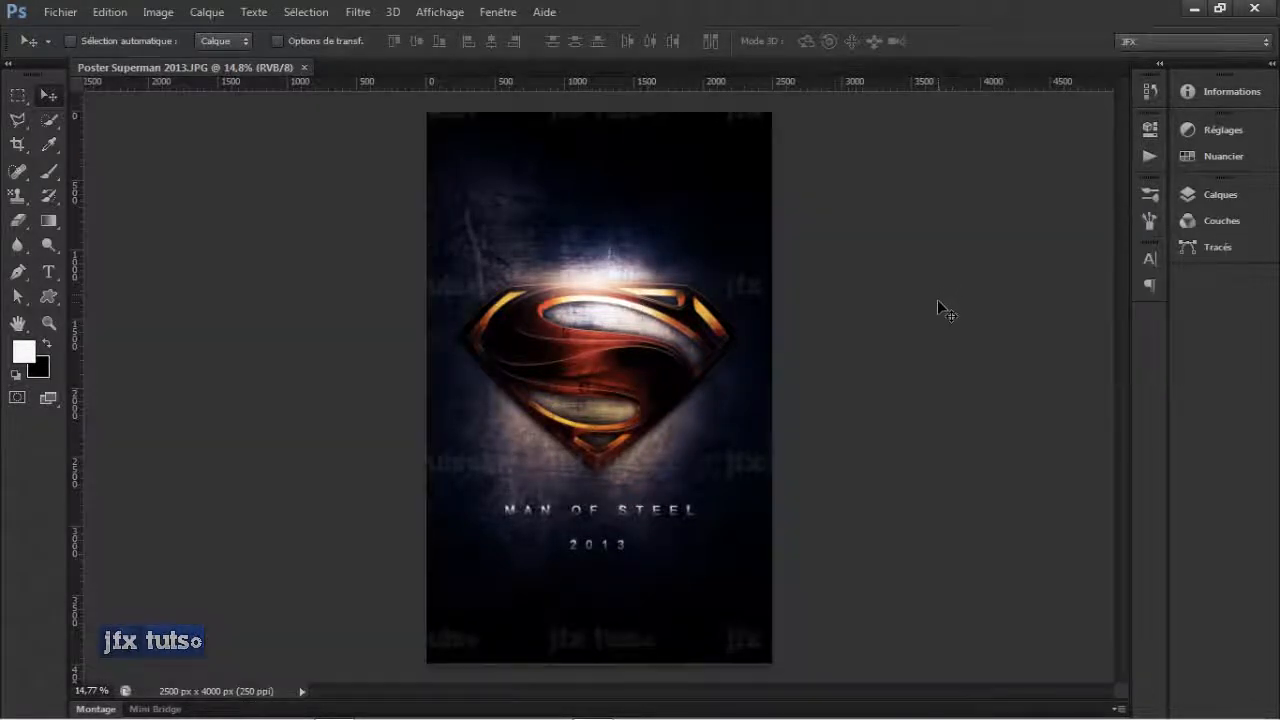
right_click(925, 279)
click(963, 393)
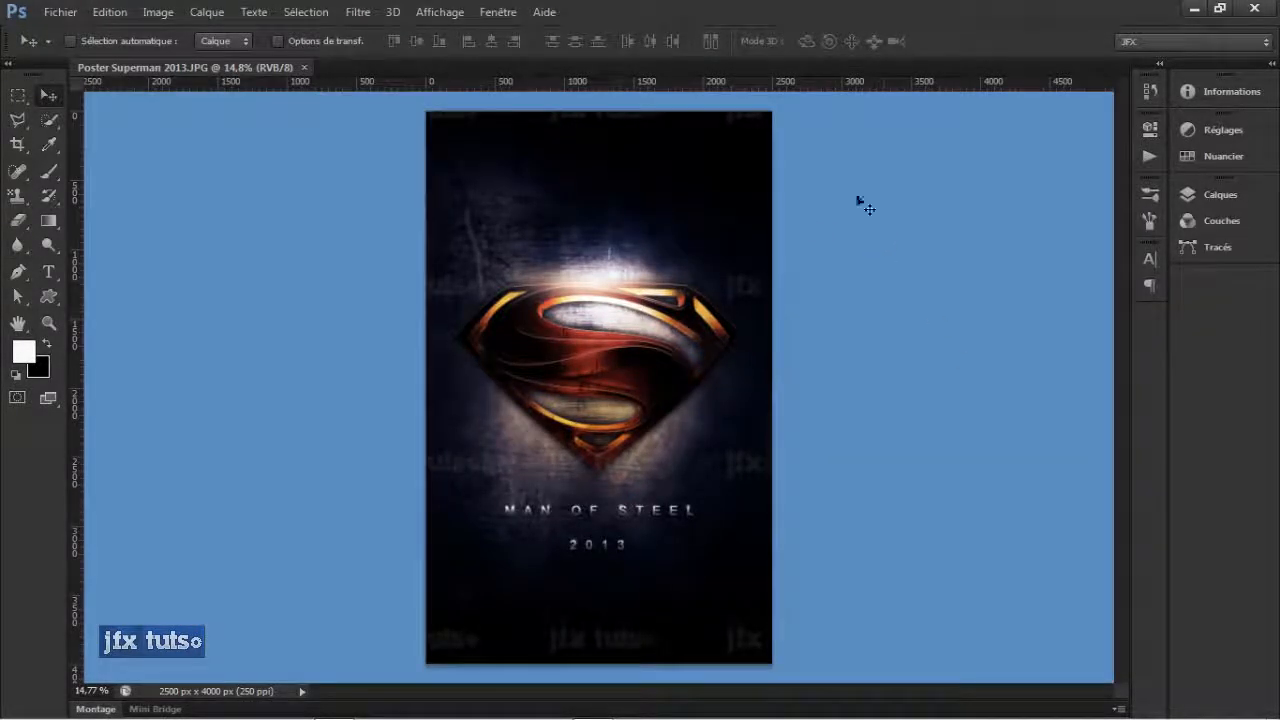
Set the custom background colour of the work area to 1675d3 and switch the area around the poster back to Par défaut.
right_click(910, 188)
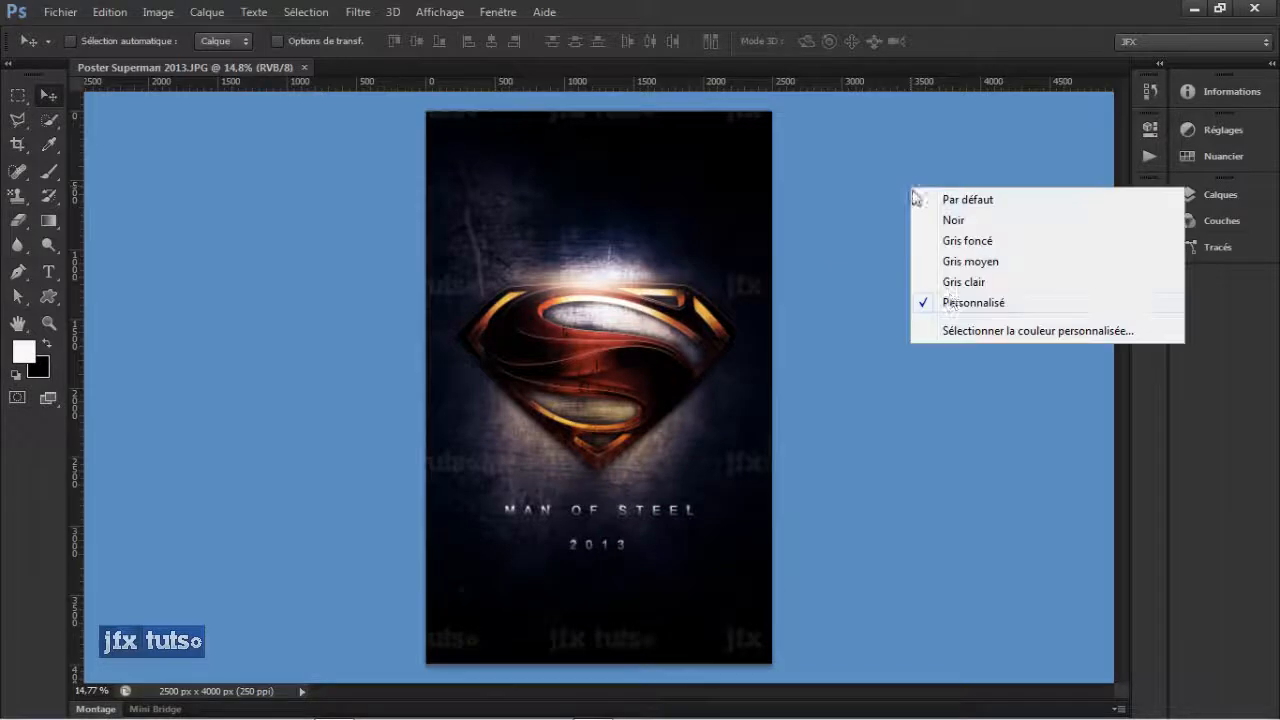
click(992, 331)
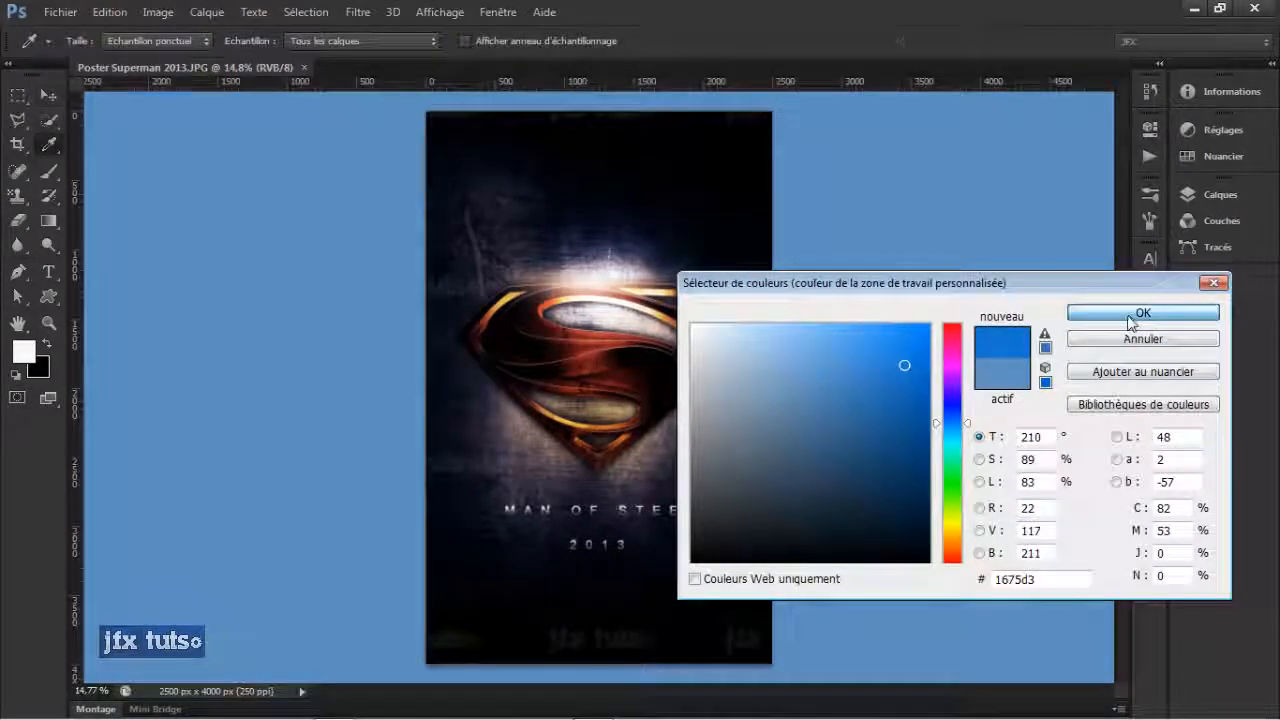
click(1143, 313)
right_click(961, 258)
click(986, 268)
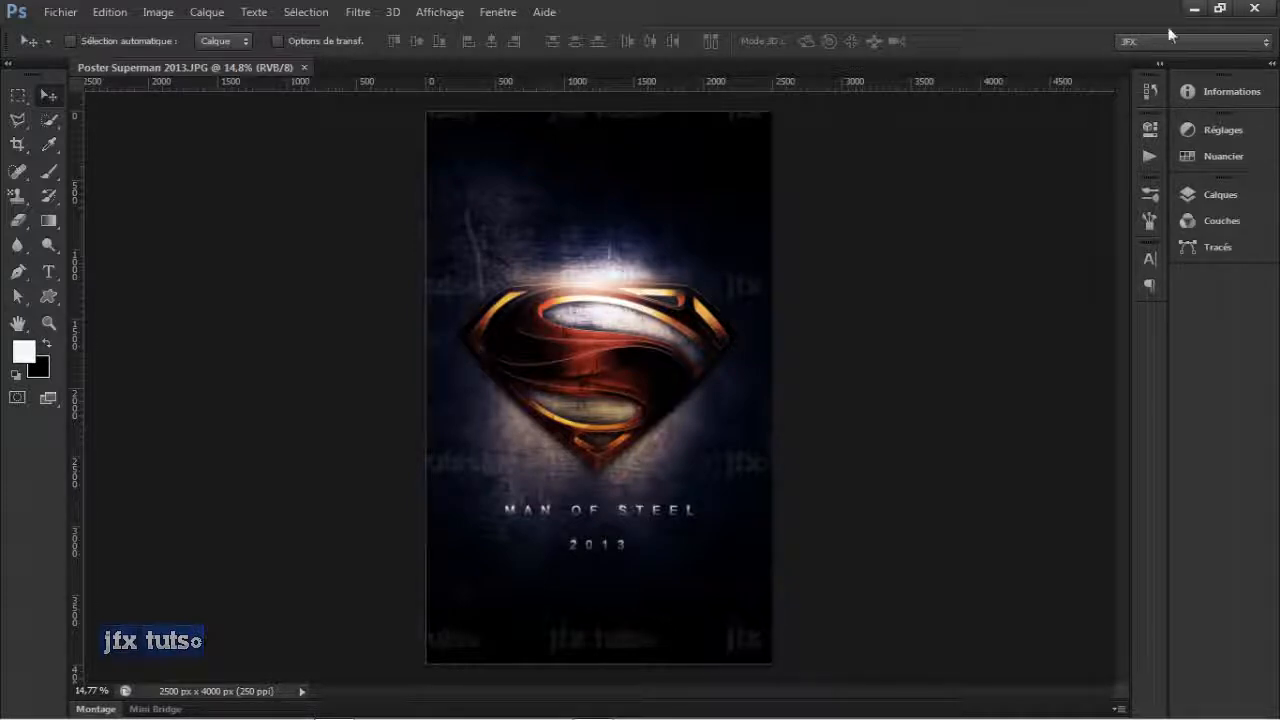
Select the JFX workspace, and try expanding its docked panels before collapsing them back to icons.
click(1130, 42)
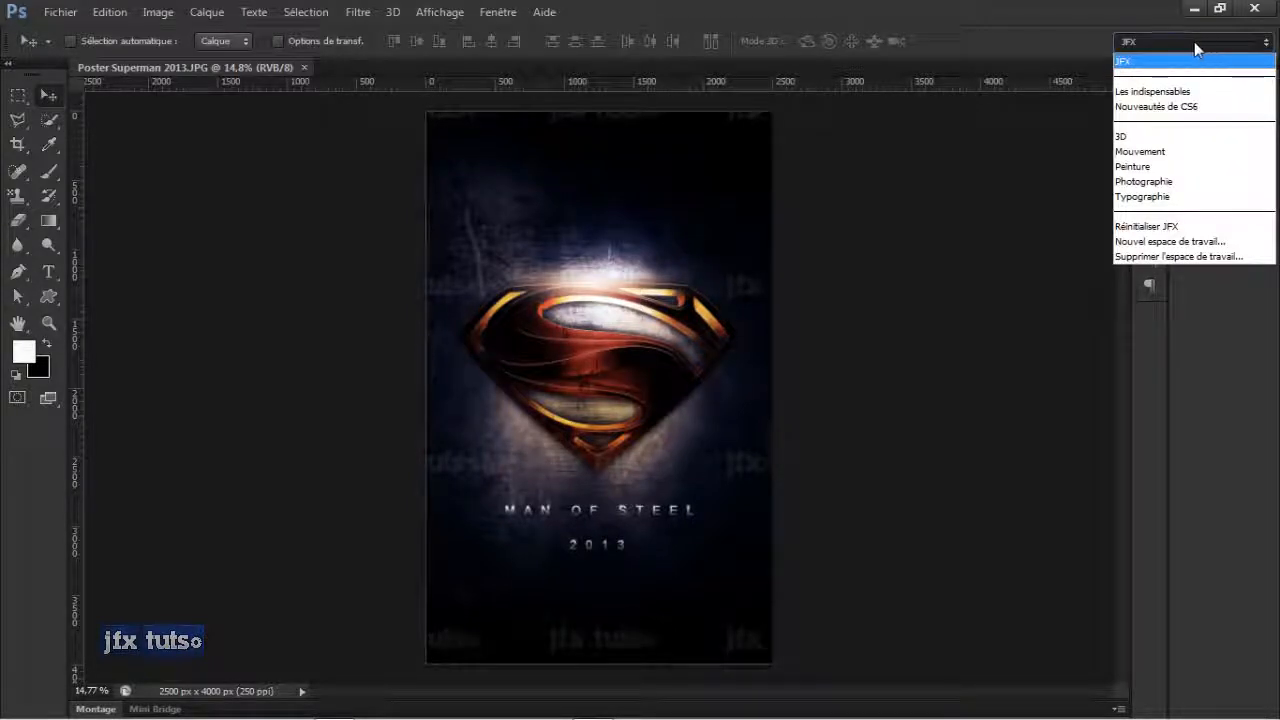
click(1133, 64)
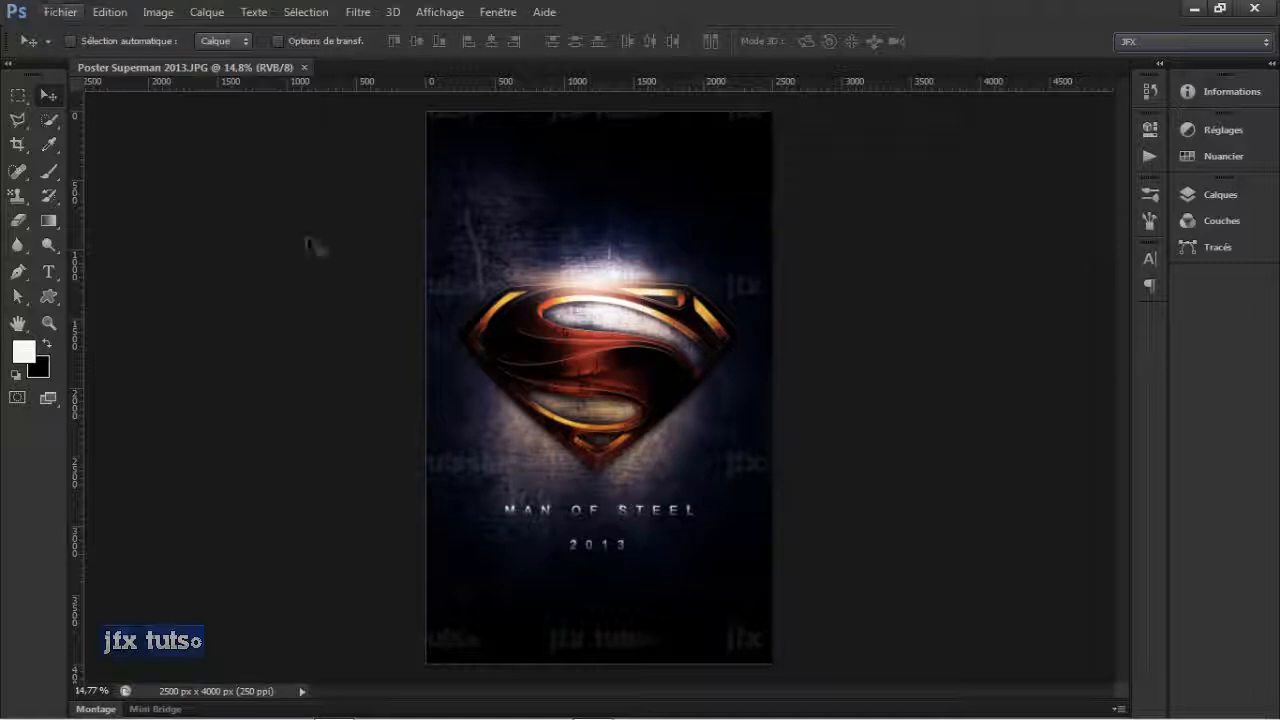
click(1272, 64)
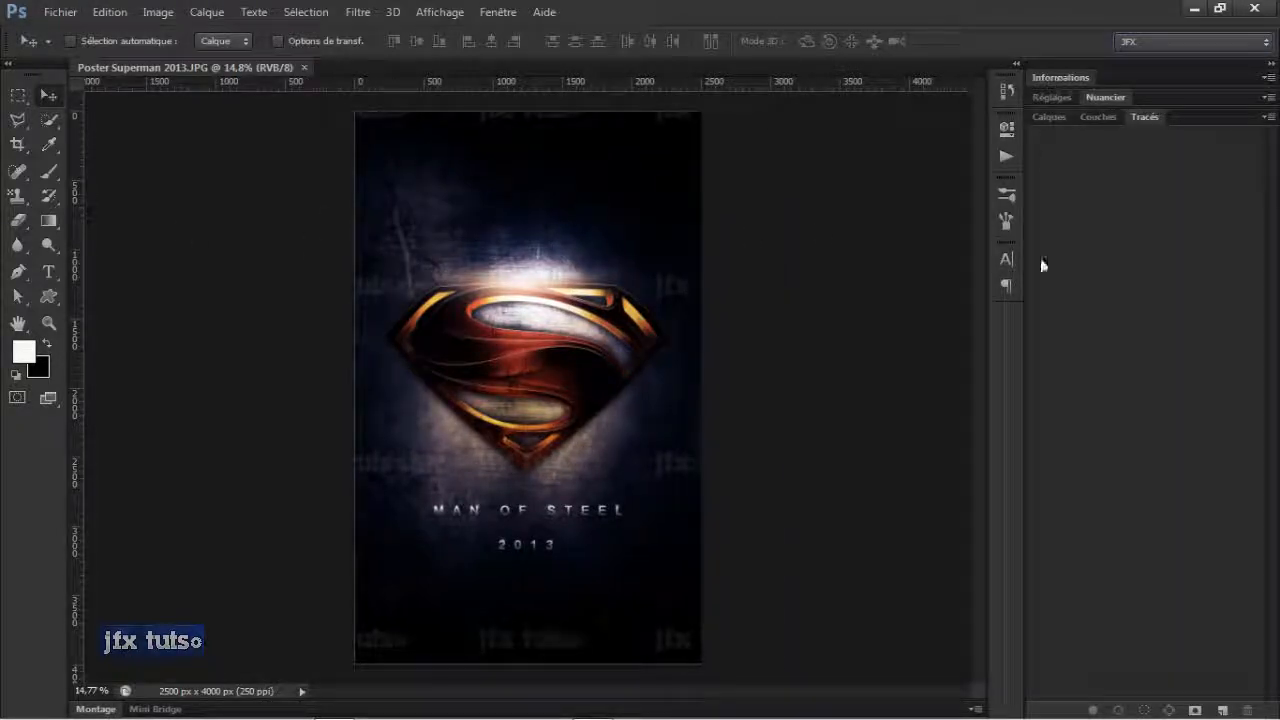
click(1270, 63)
Examine the available workspaces and the commands for resetting, creating and deleting them, keeping JFX.
click(1214, 41)
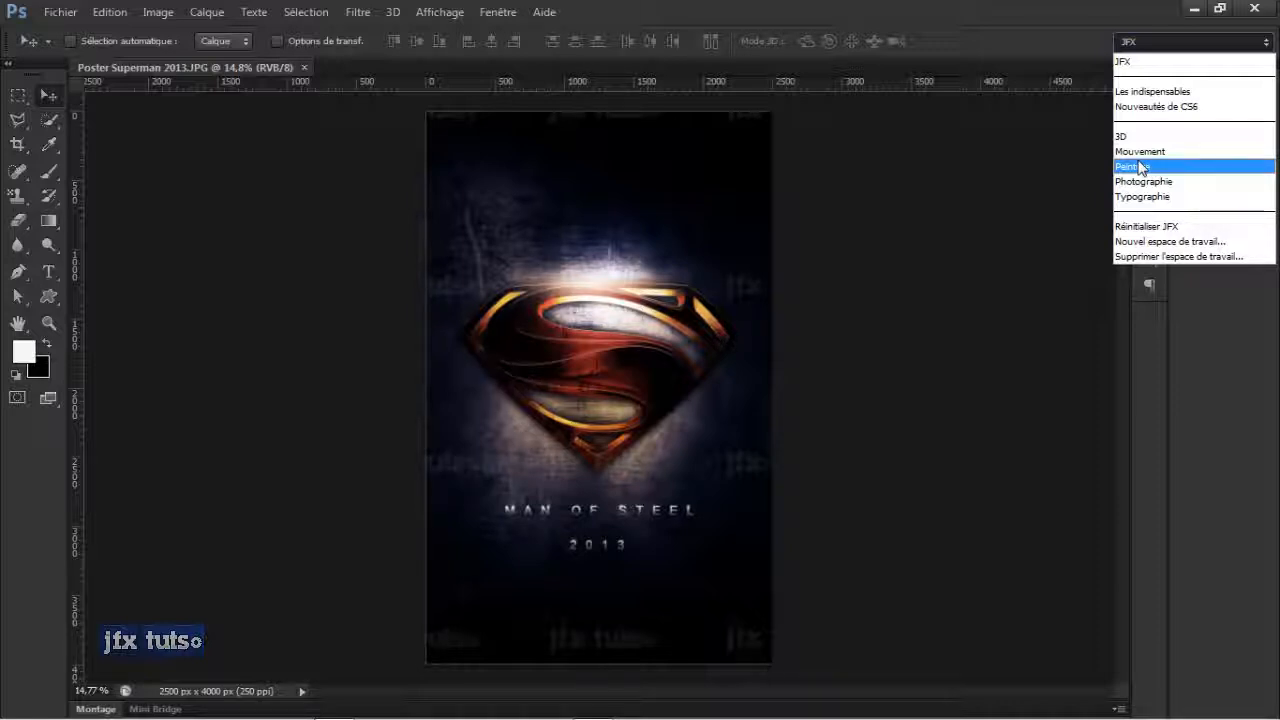
click(511, 15)
click(510, 13)
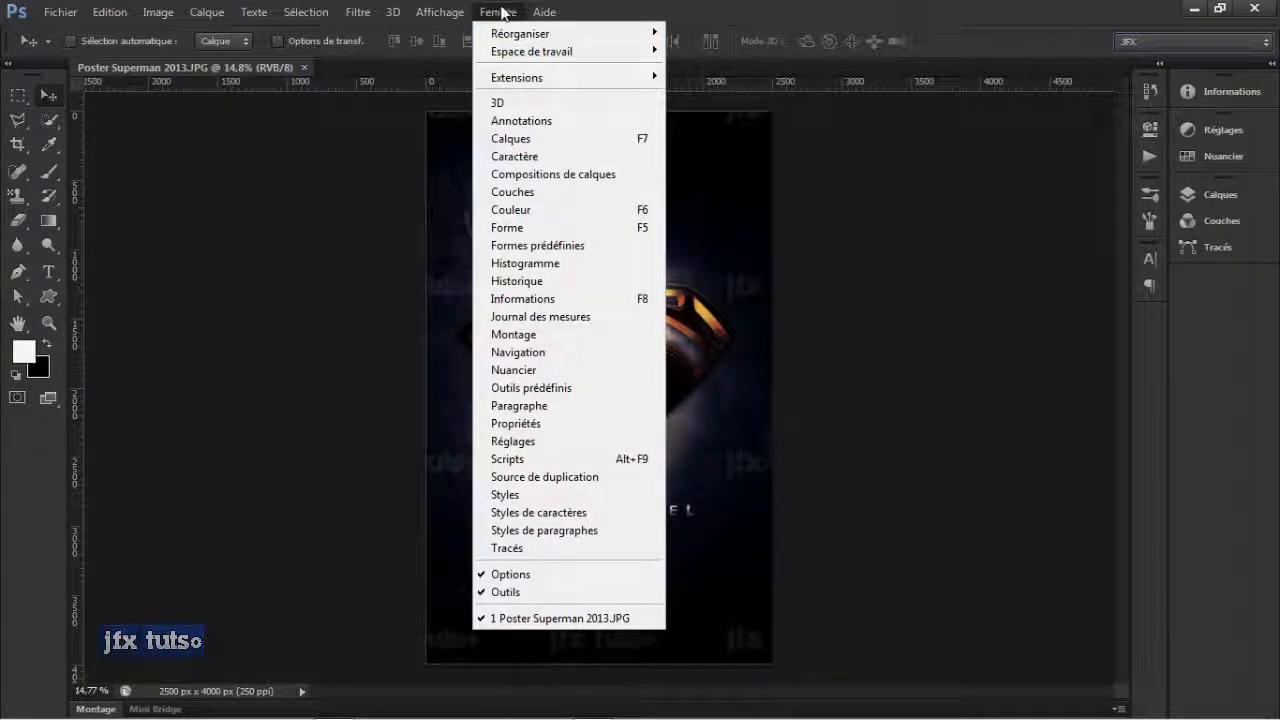
mouse_move(528, 51)
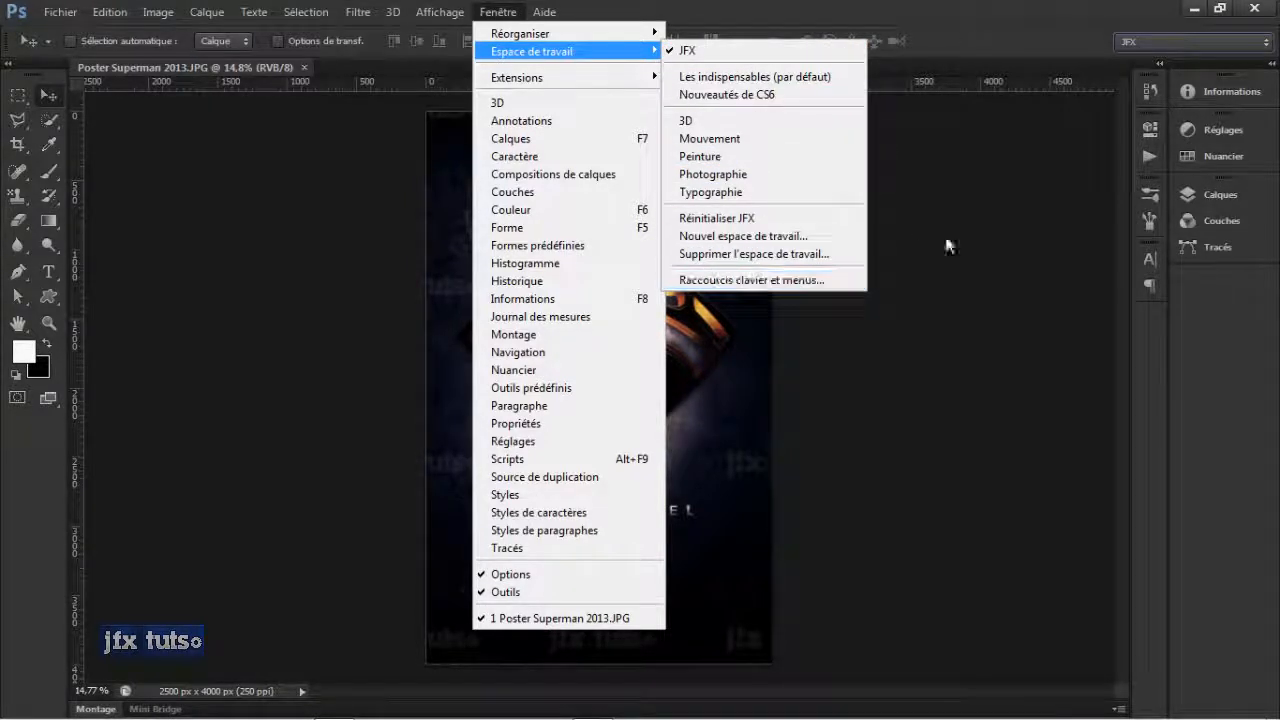
click(977, 203)
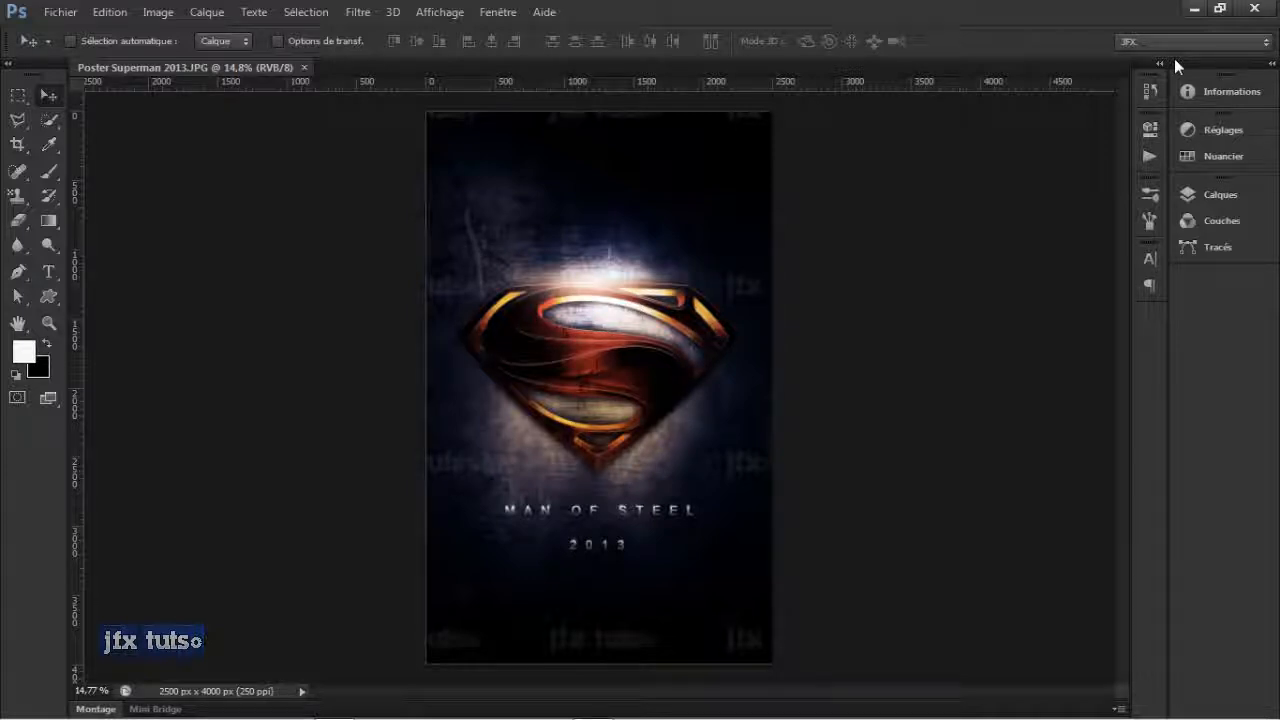
Try the application window unmaximised and minimised, and bring it back maximised.
click(1222, 10)
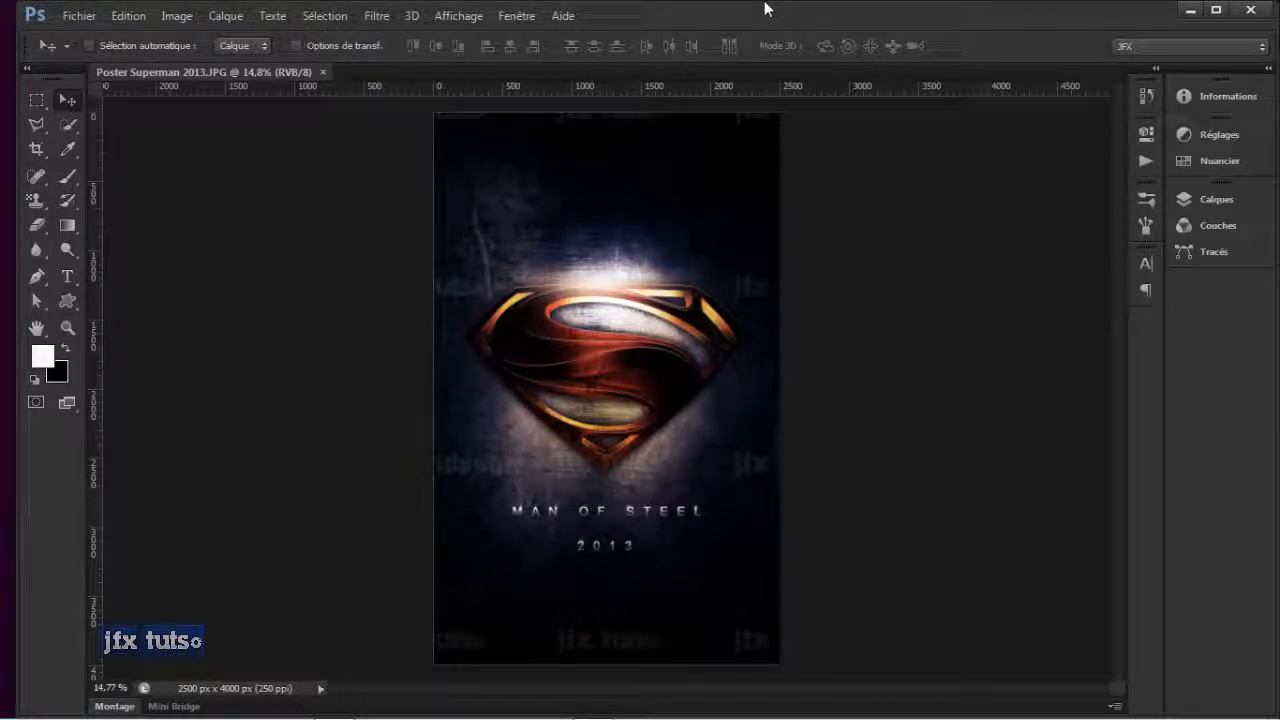
mouse_move(1098, 32)
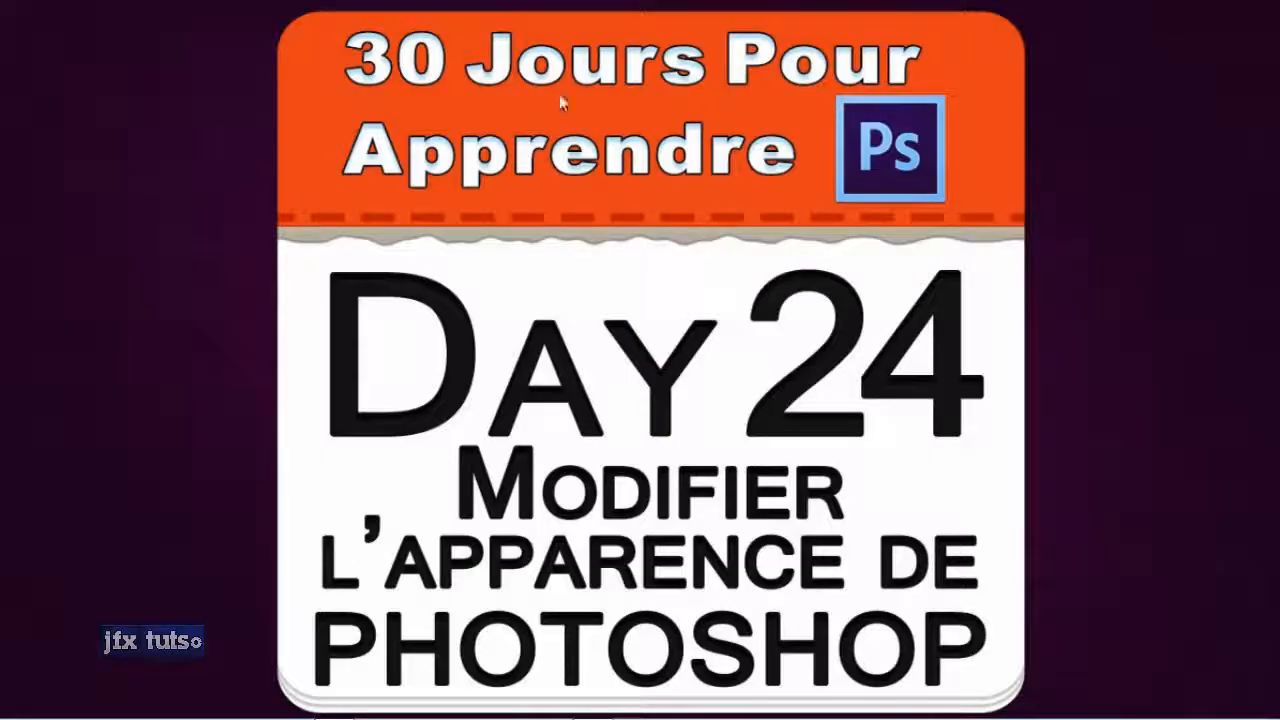
mouse_move(180, 713)
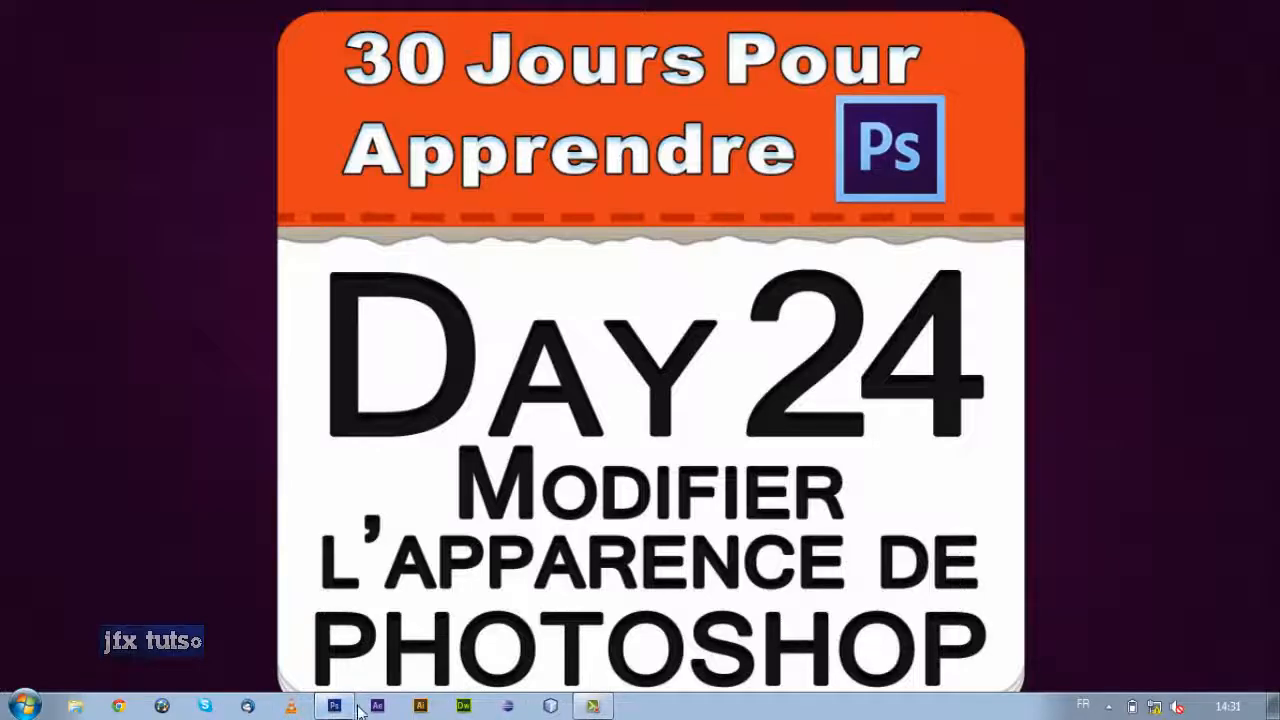
mouse_move(336, 709)
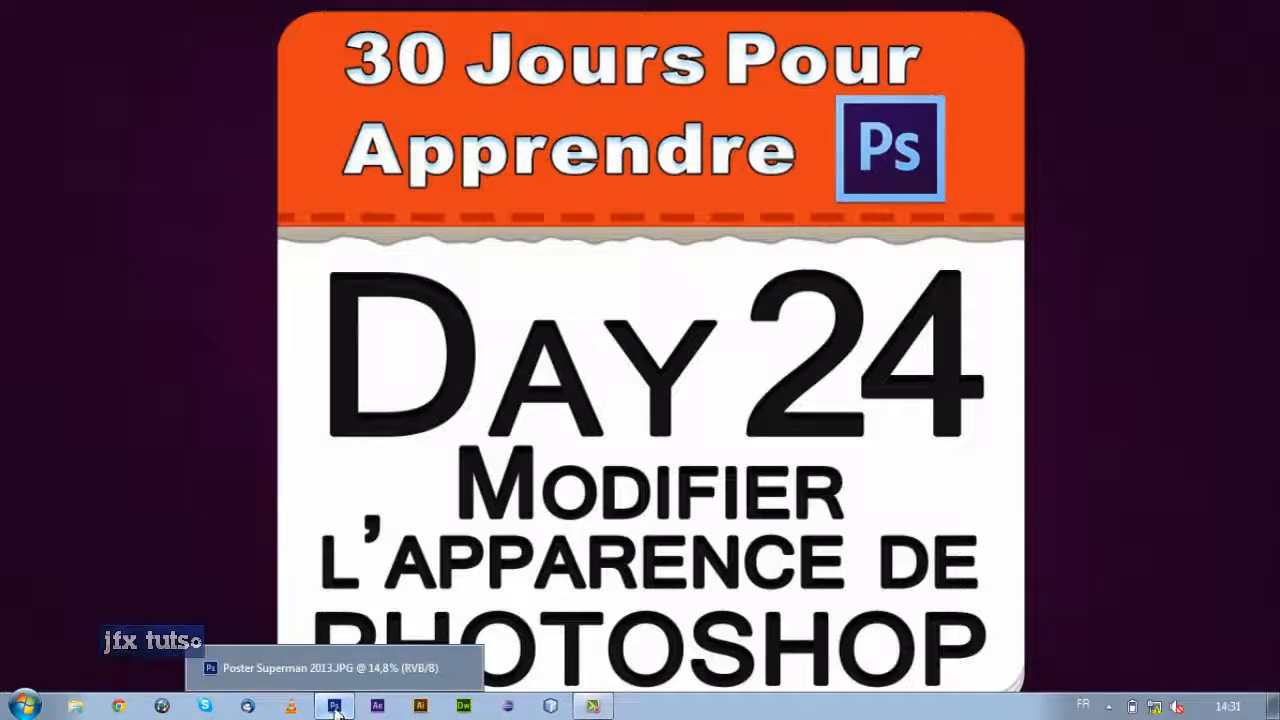
click(336, 707)
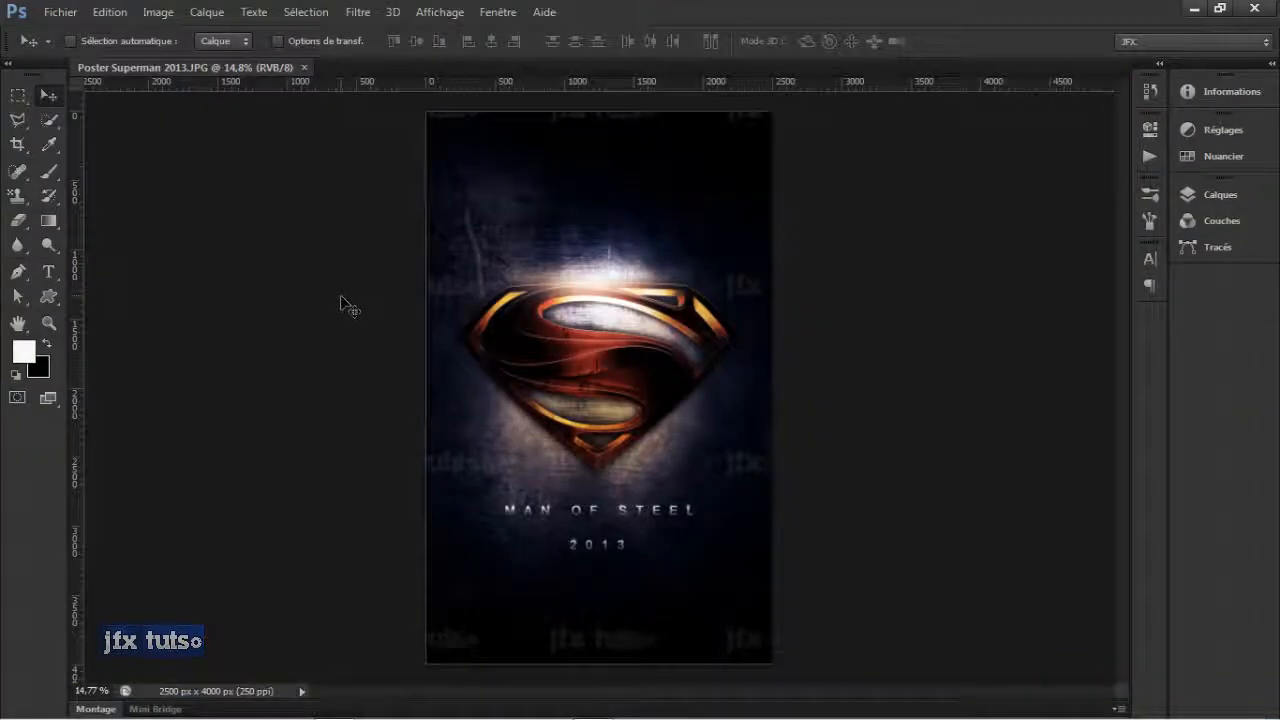
Cycle through the full-screen modes with the panels hidden, and return to standard mode with the panels shown.
key(f)
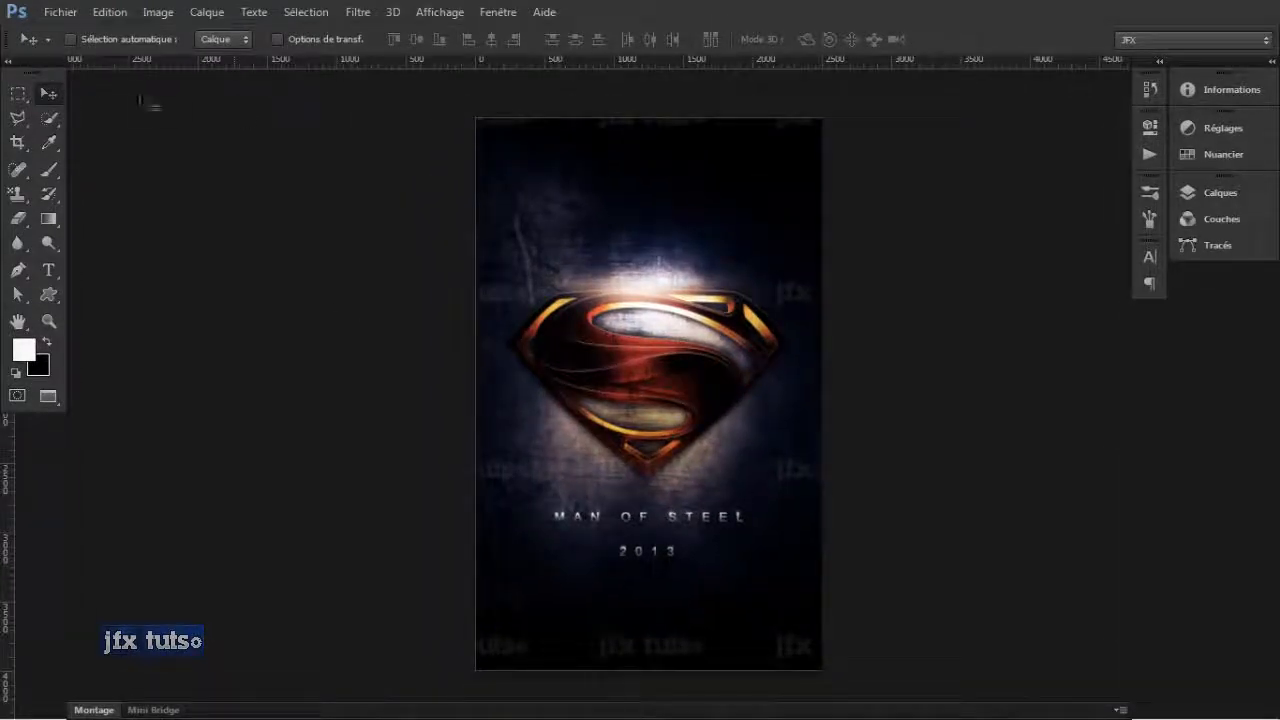
key(Tab)
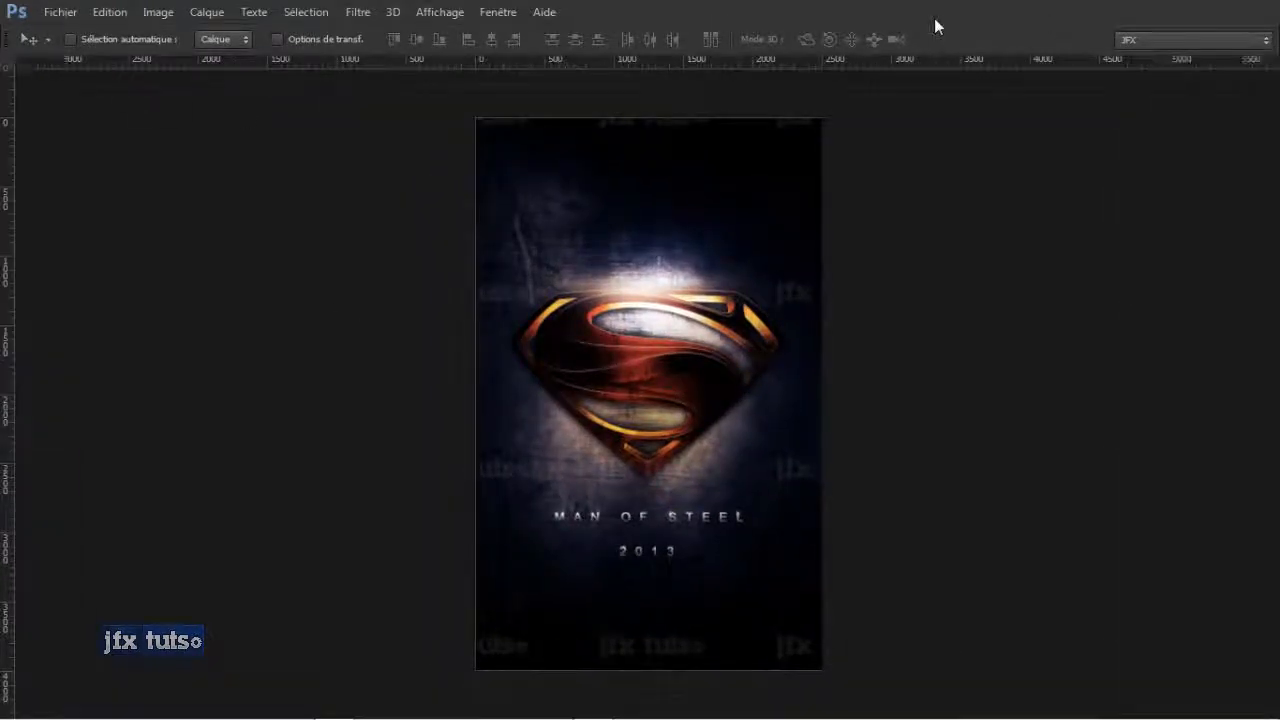
key(f)
key(f)
key(Tab)
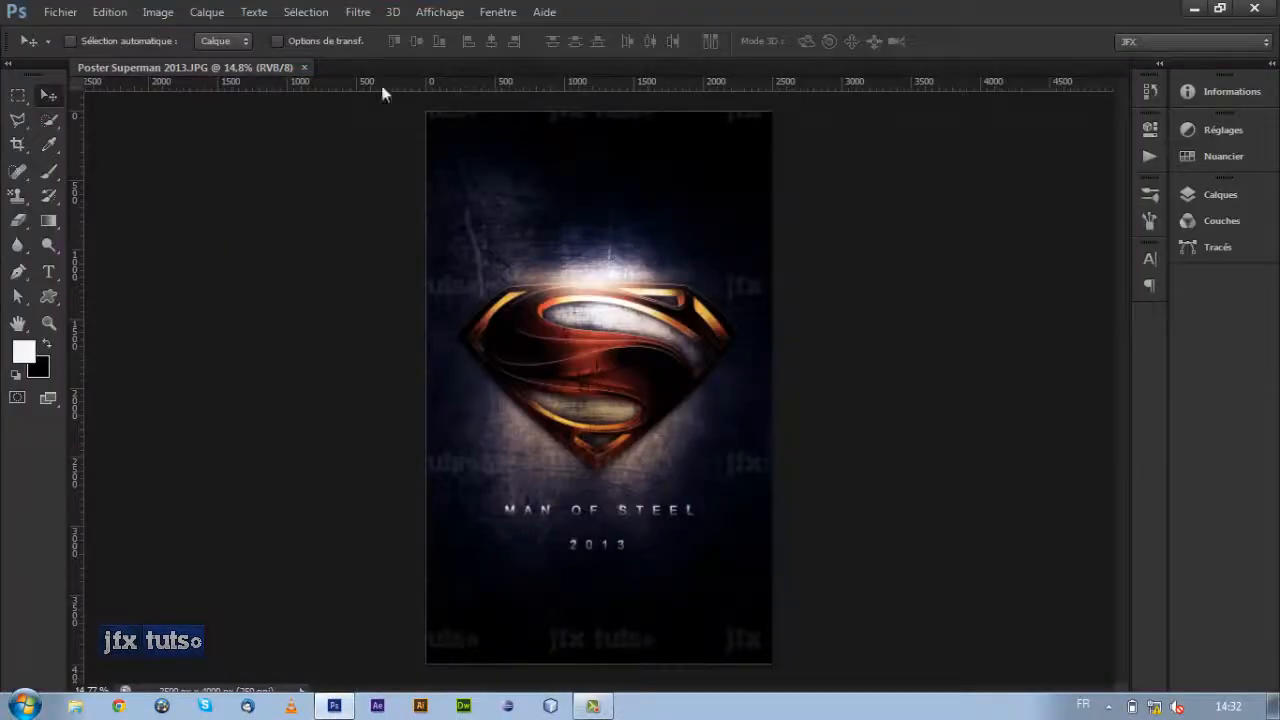
click(494, 14)
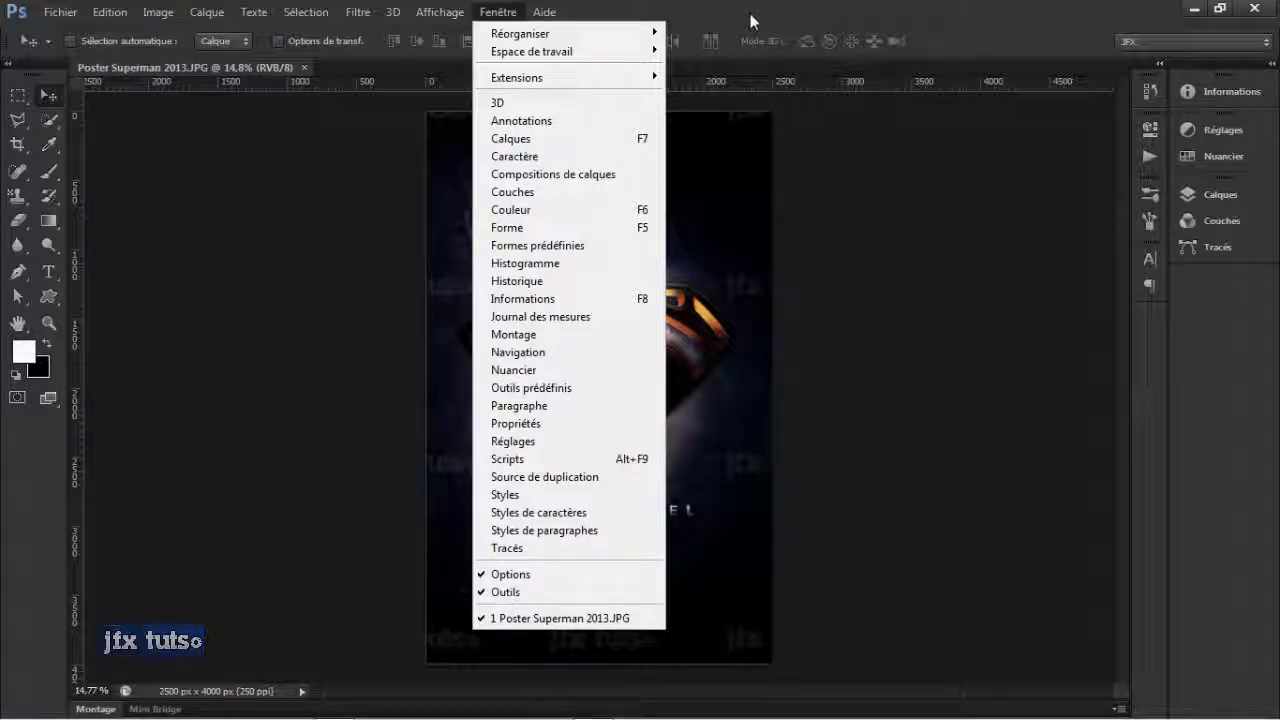
click(1047, 23)
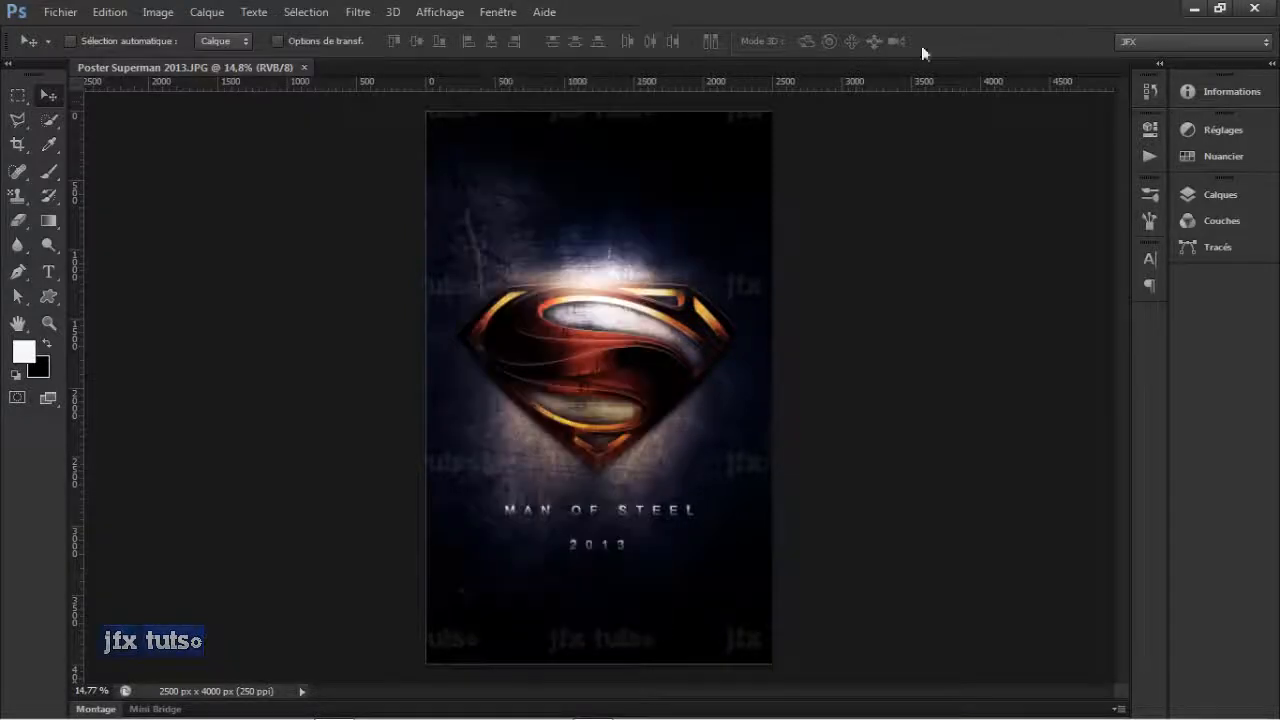
scroll(909, 191, up, 2)
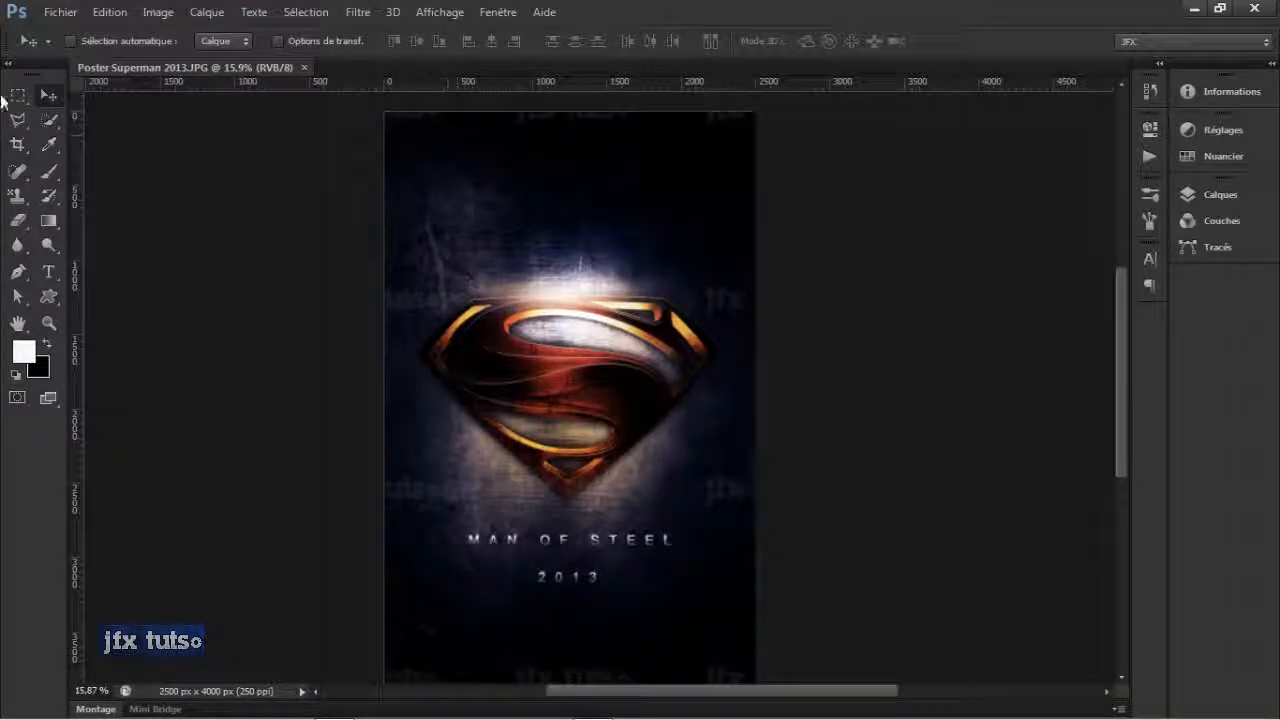
drag(30, 72, 4, 118)
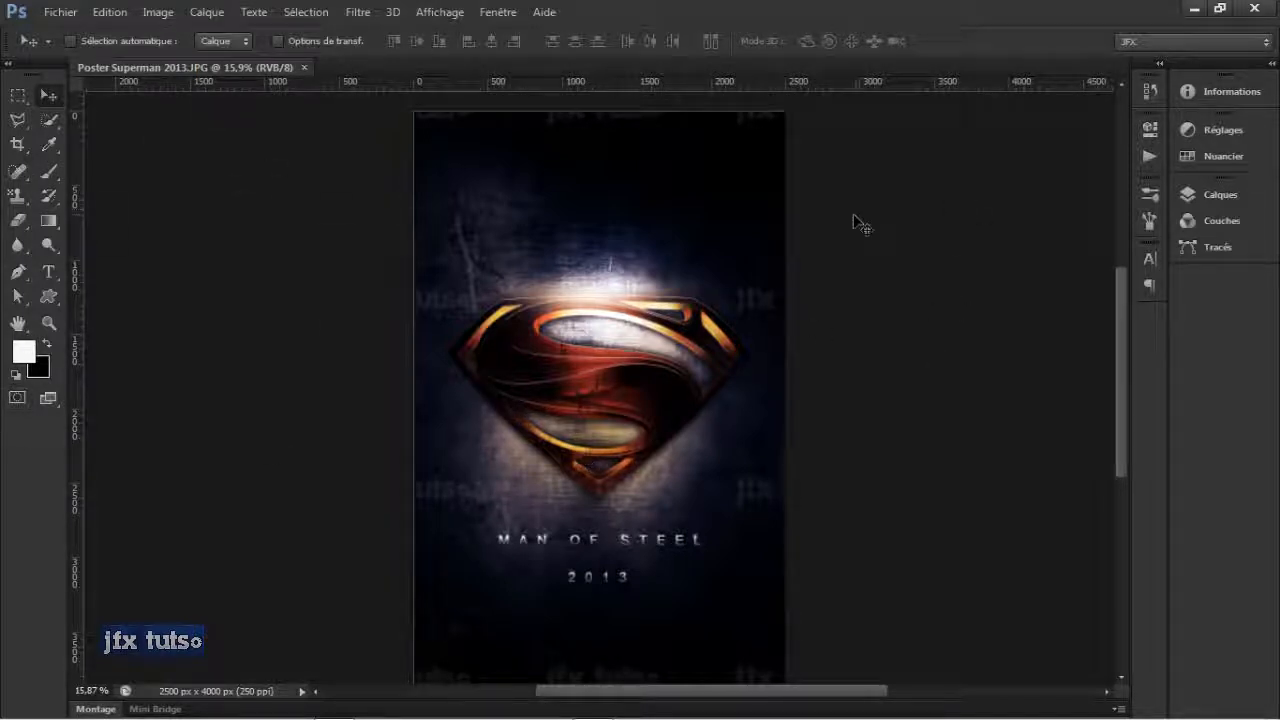
scroll(740, 620, down, 3)
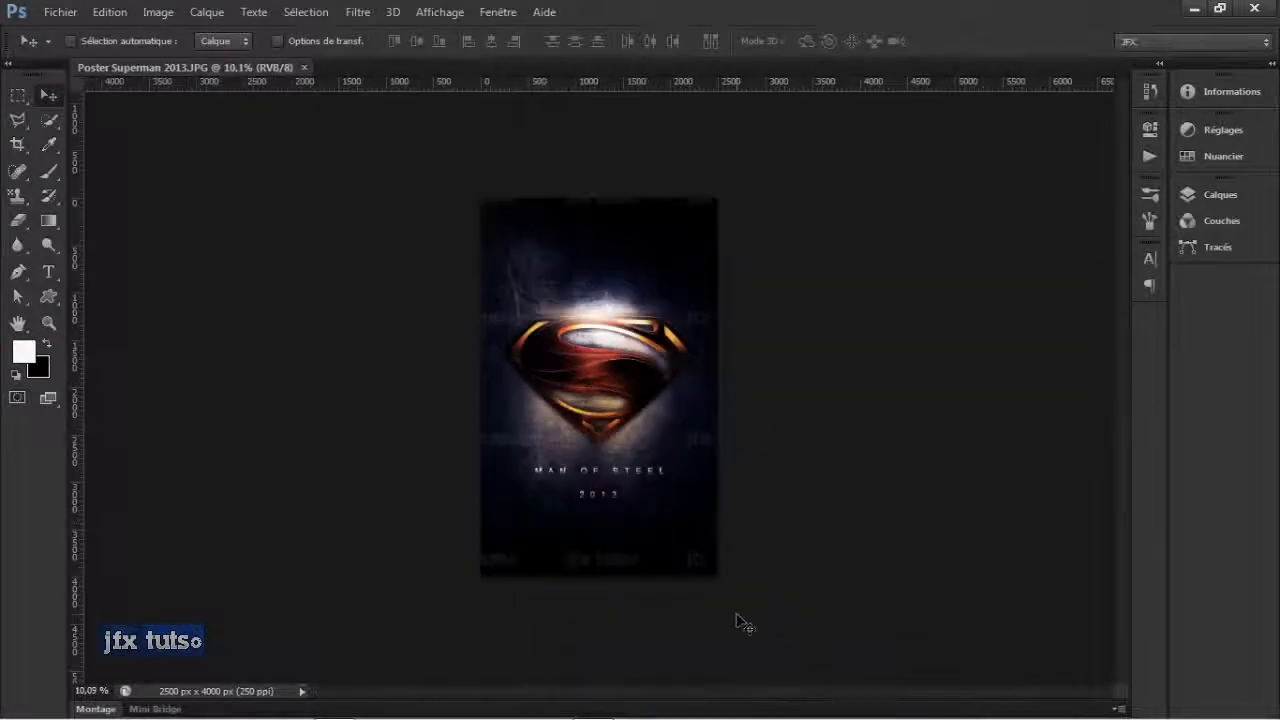
scroll(740, 620, up, 3)
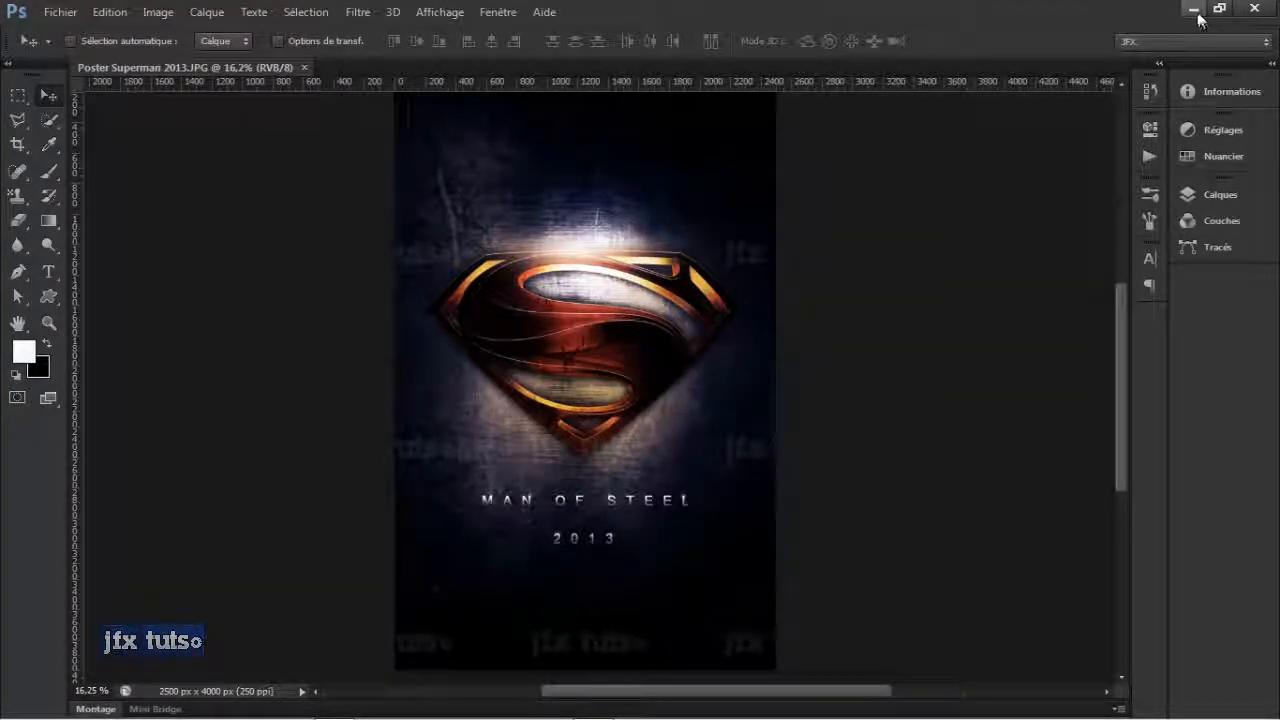